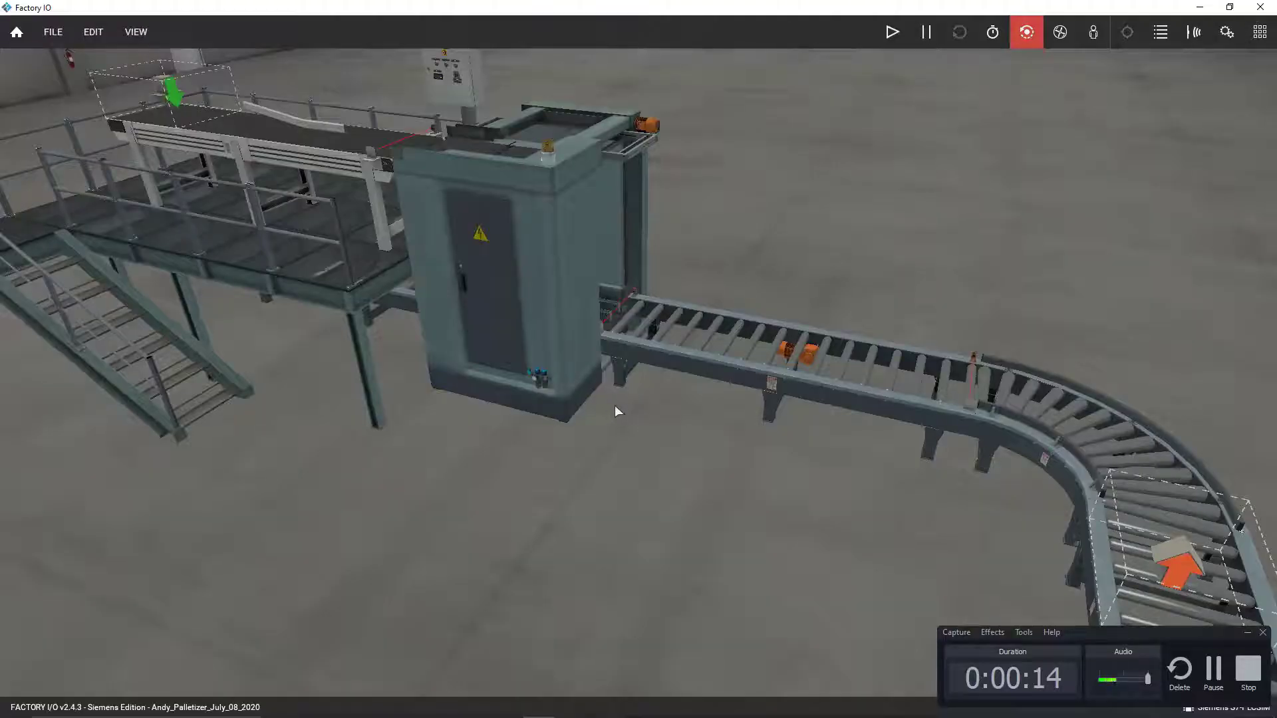
# Step: Zoom the Factory IO palletizer scene out slightly and switch to the TIA Portal project
pyautogui.click(1248, 633)
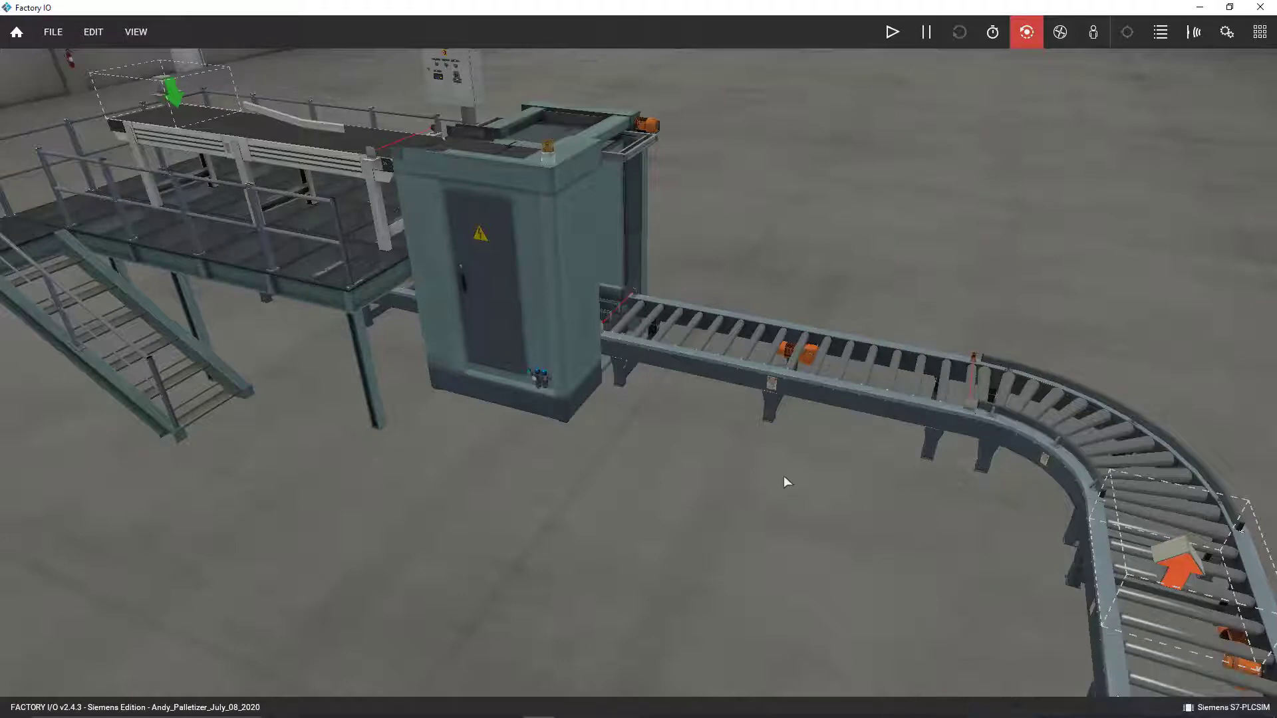
pyautogui.scroll(-2, 712, 457)
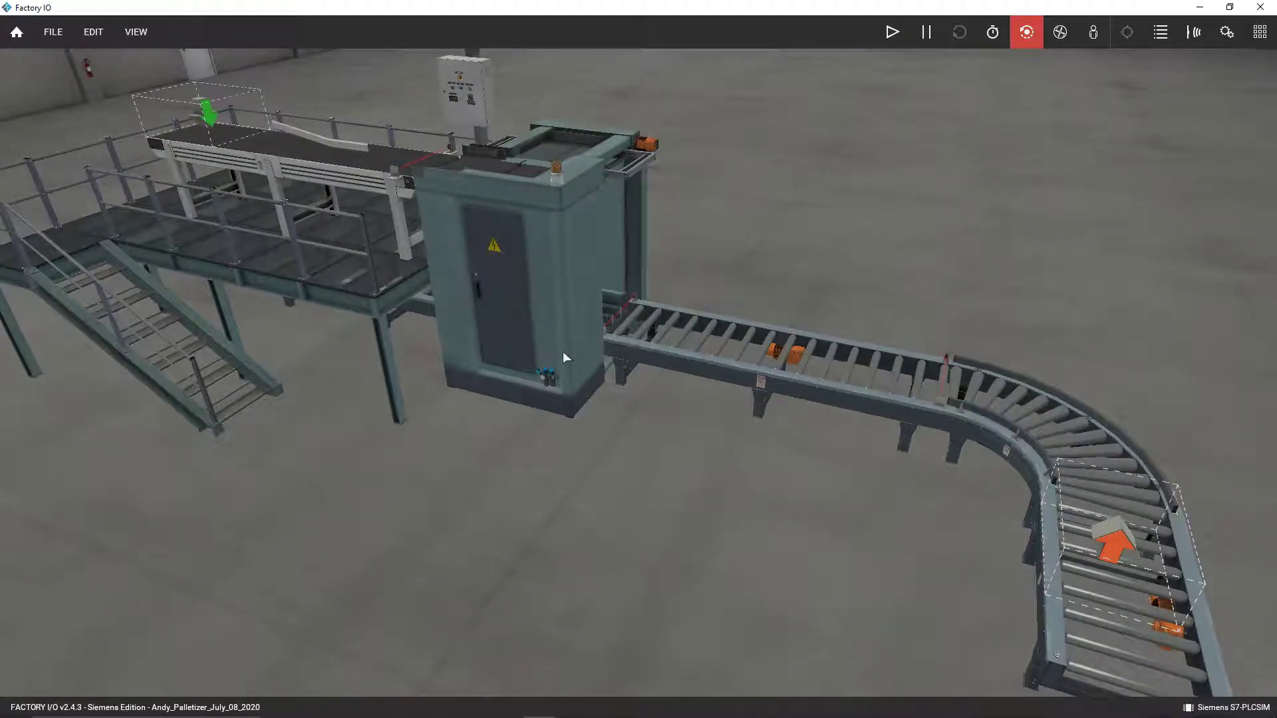
pyautogui.hotkey('alt', 'Tab')
pyautogui.hotkey('alt', 'Tab')
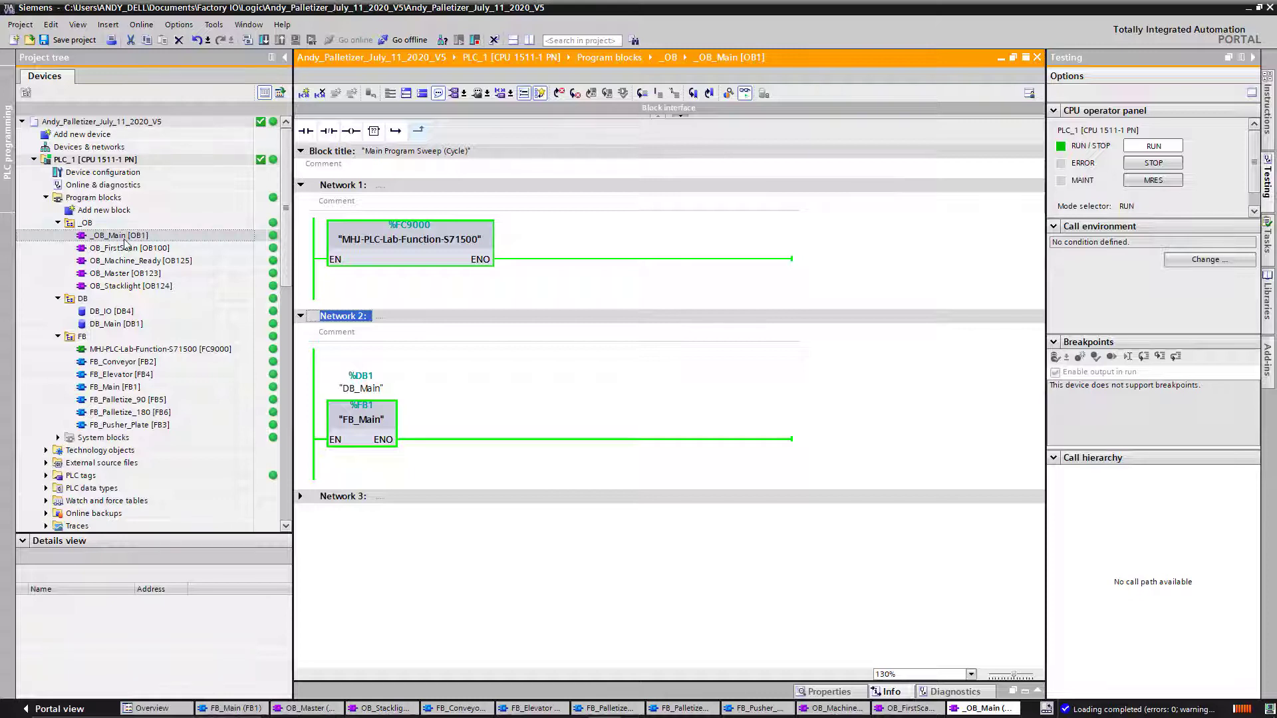
pyautogui.click(418, 475)
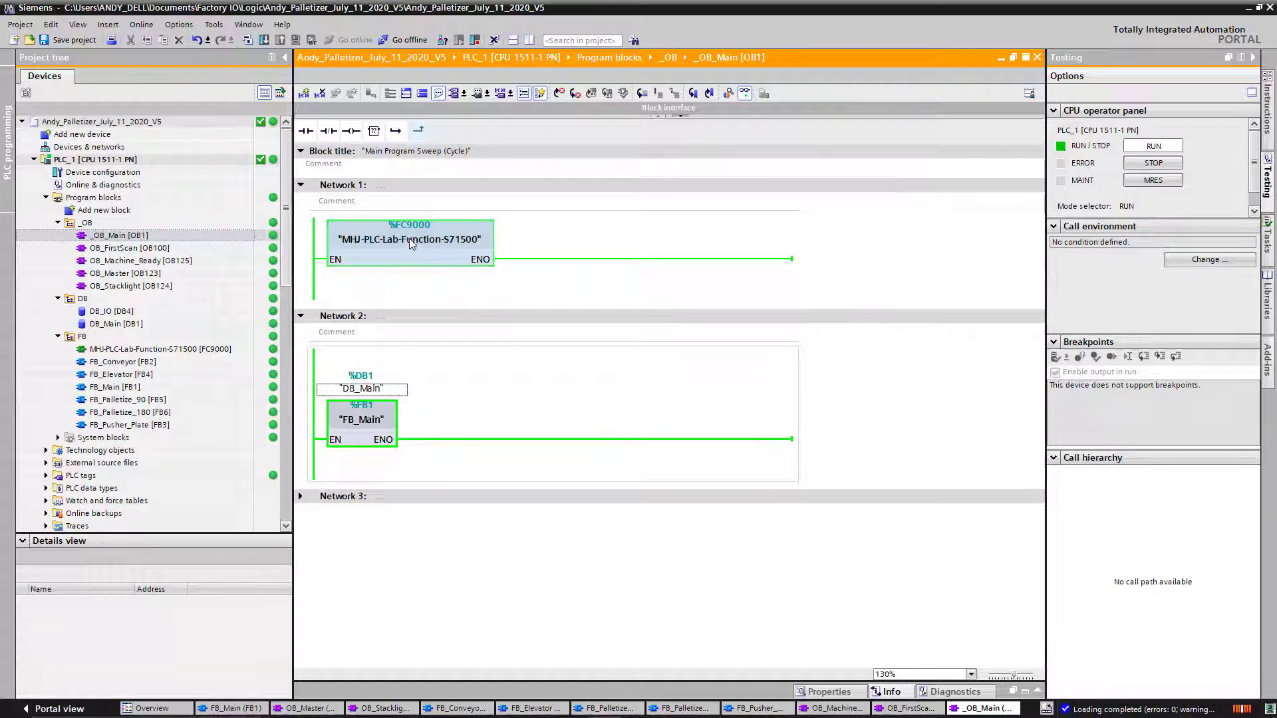
pyautogui.click(390, 420)
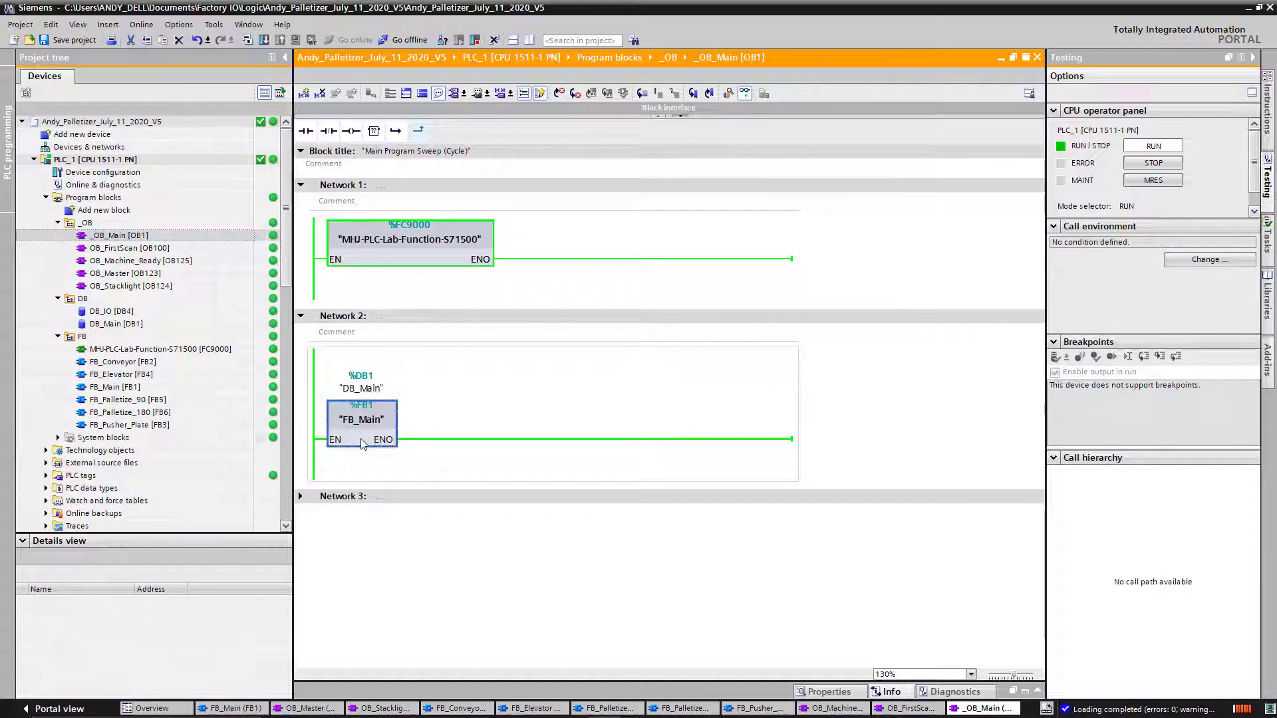
pyautogui.click(128, 411)
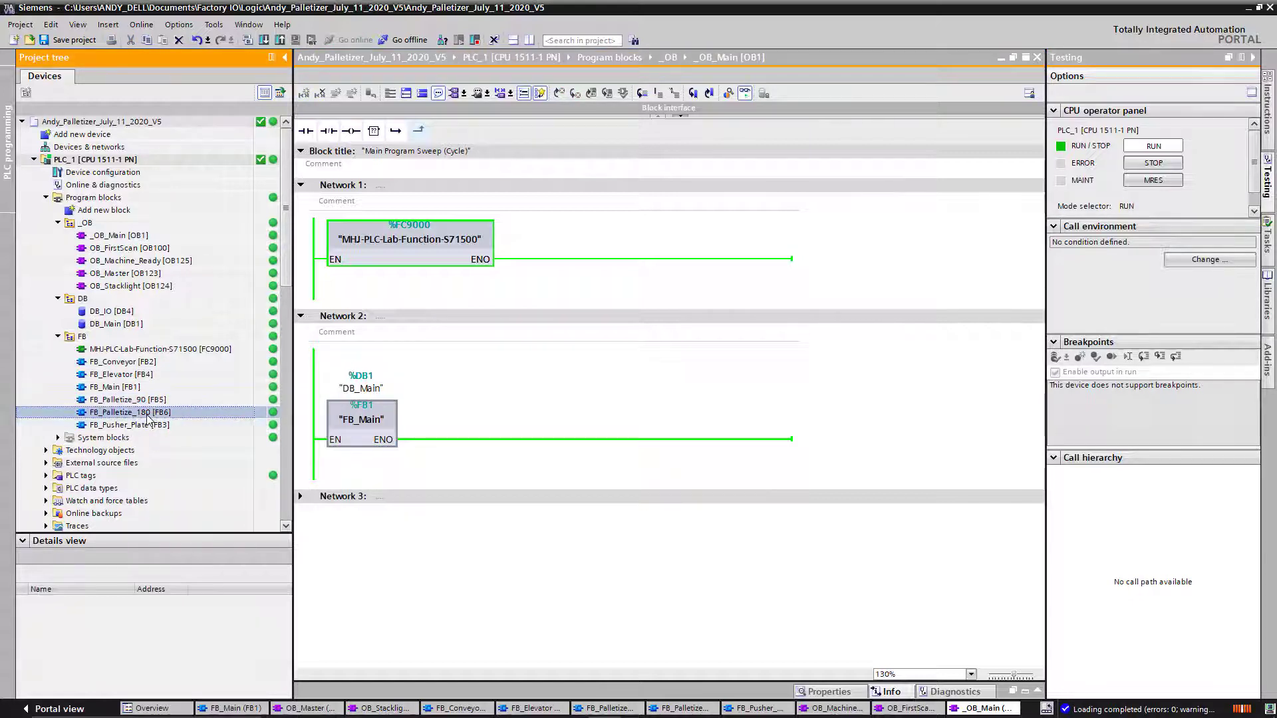
pyautogui.click(135, 426)
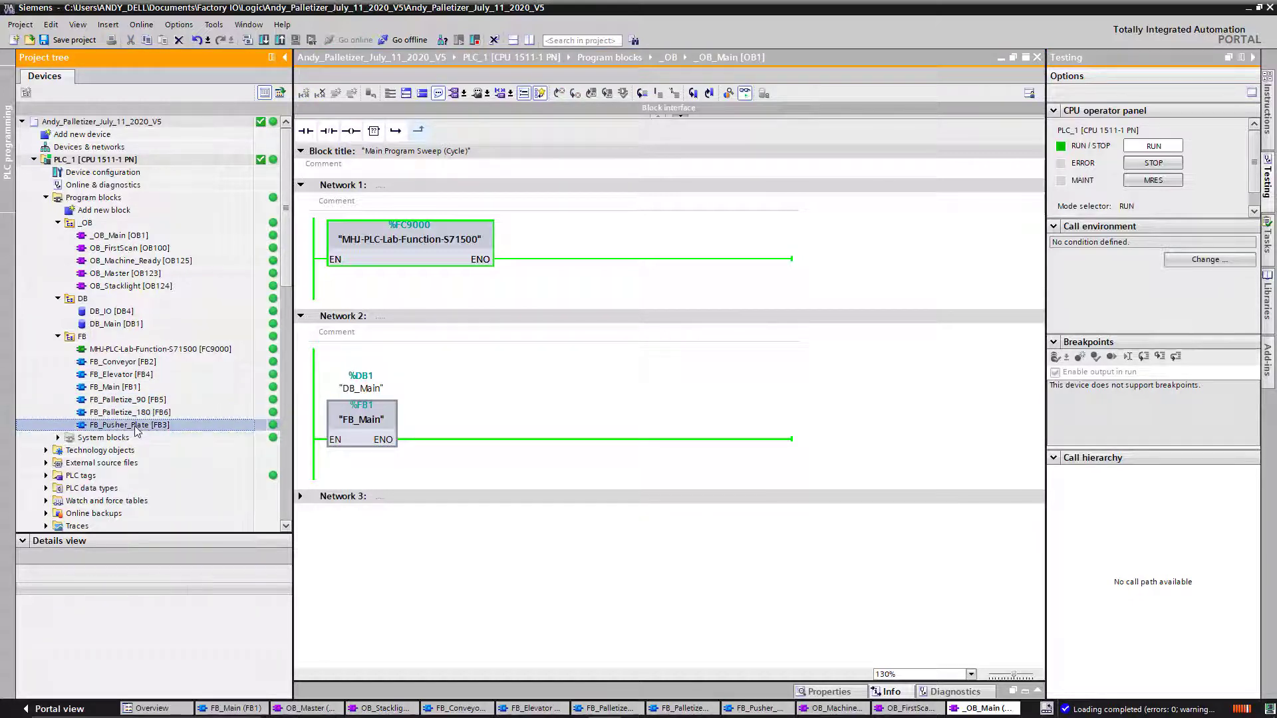
pyautogui.click(133, 375)
pyautogui.click(135, 363)
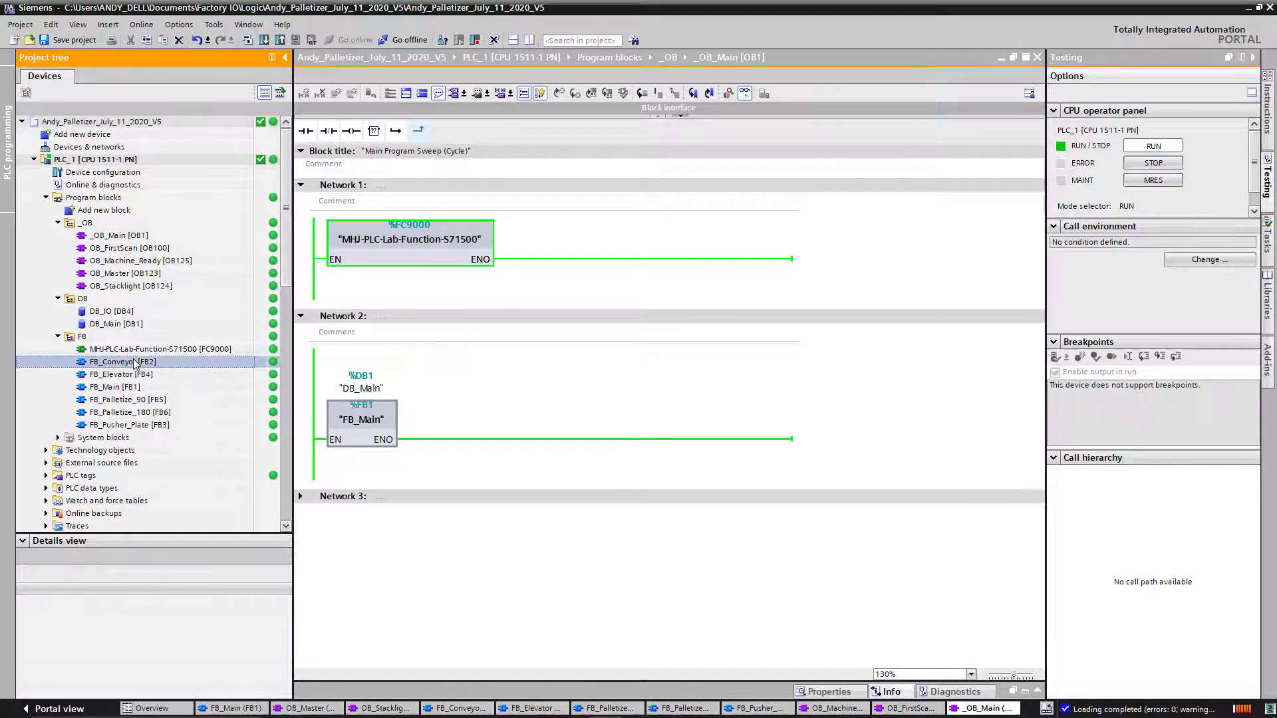
pyautogui.click(361, 437)
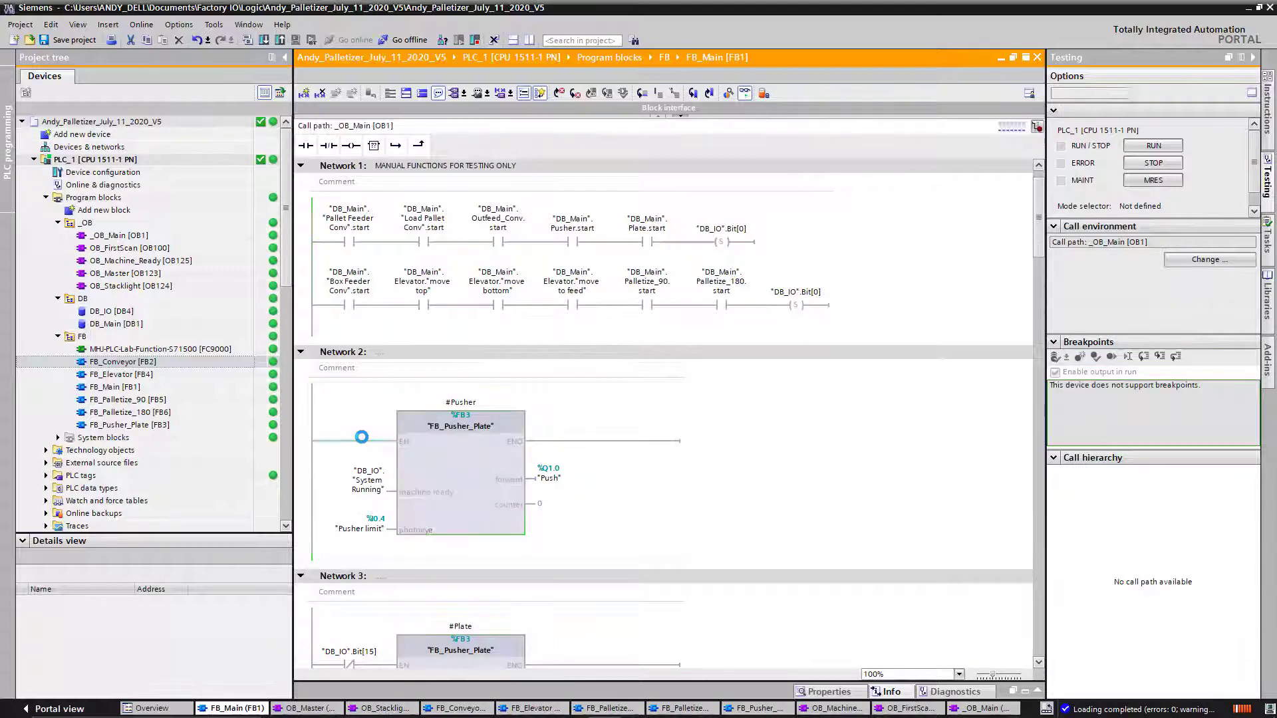
# Step: Inspect the live FB_Pusher_Plate pusher call and the Box Feeder conveyor call in FB_Main
pyautogui.scroll(-2, 636, 448)
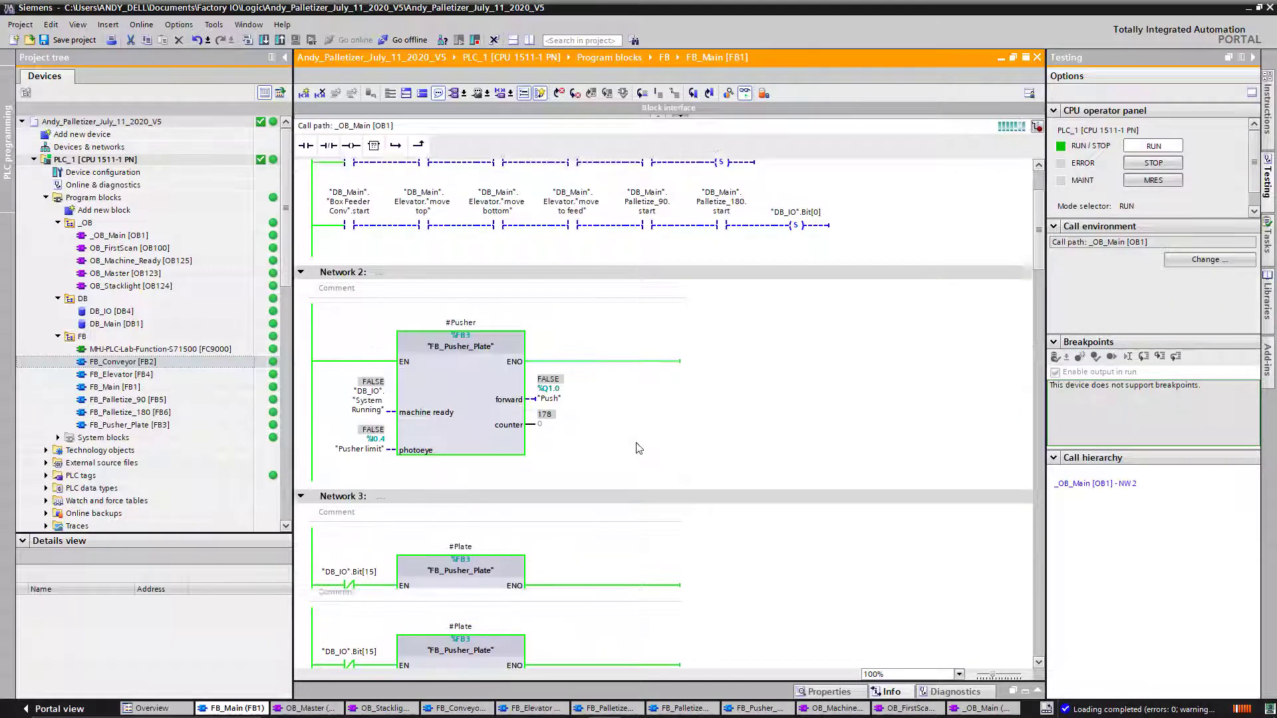
pyautogui.scroll(-2, 636, 448)
pyautogui.scroll(5, 636, 445)
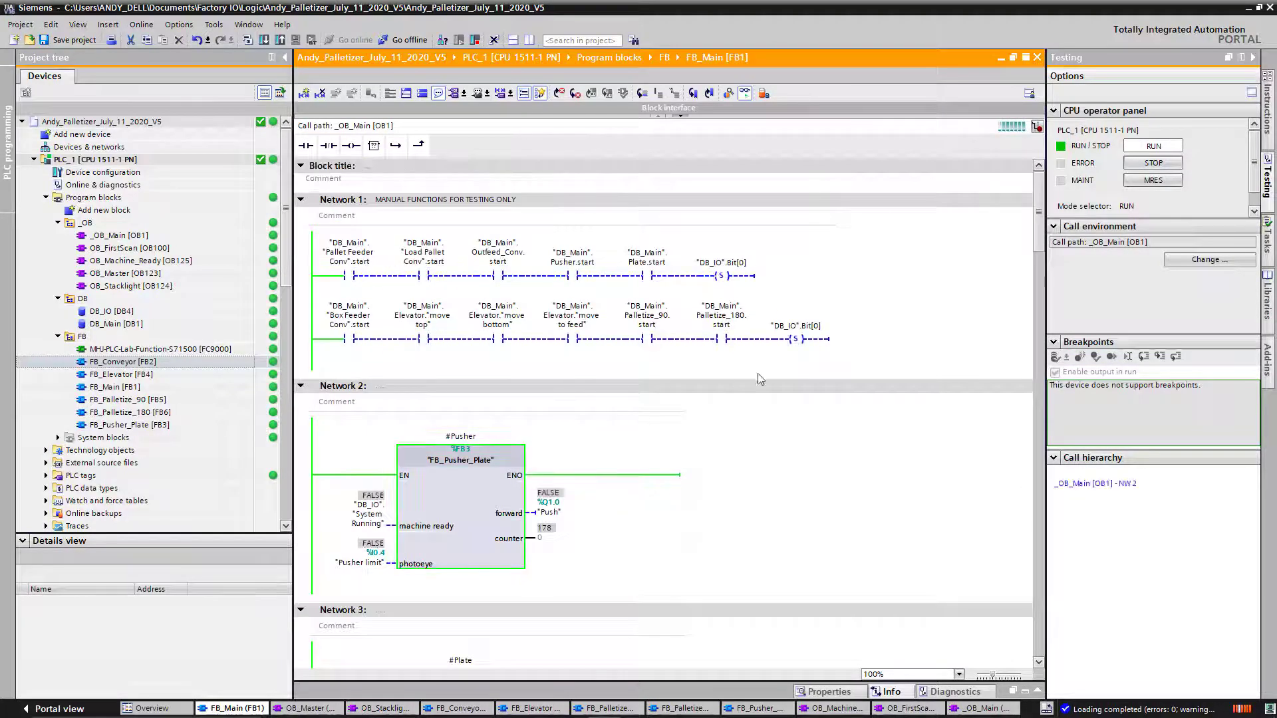
pyautogui.scroll(-6, 707, 479)
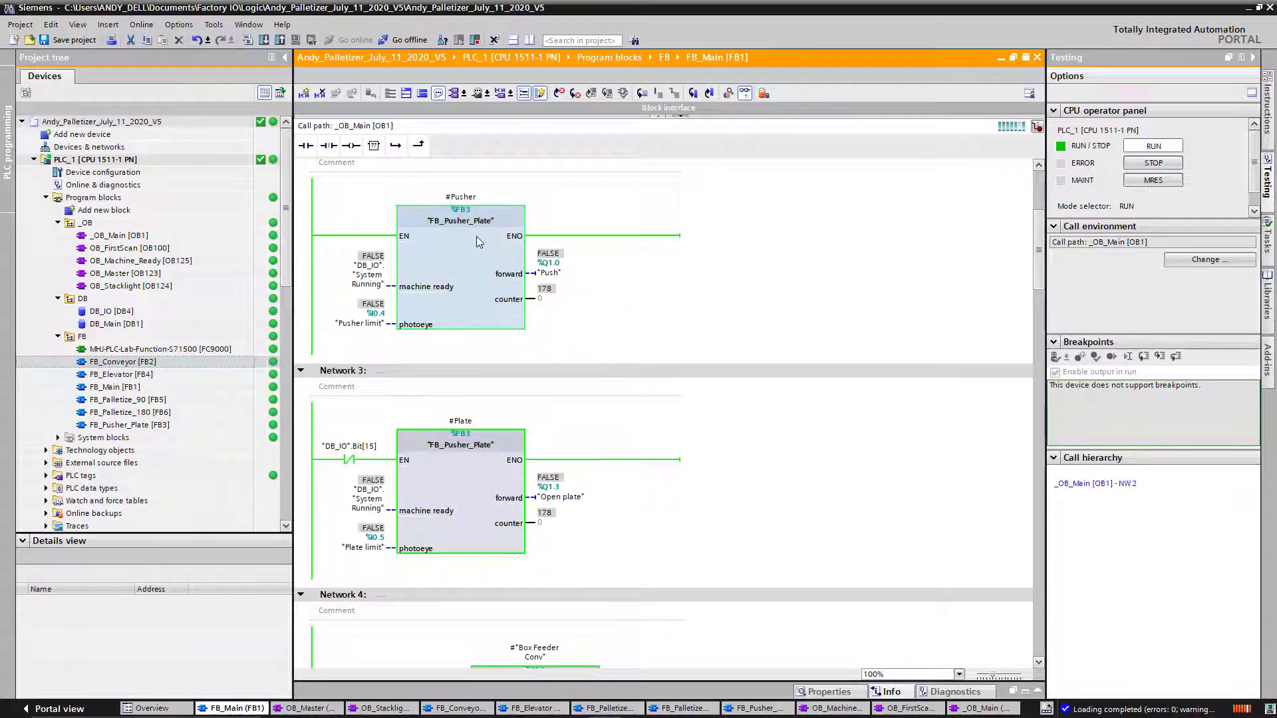
pyautogui.click(507, 221)
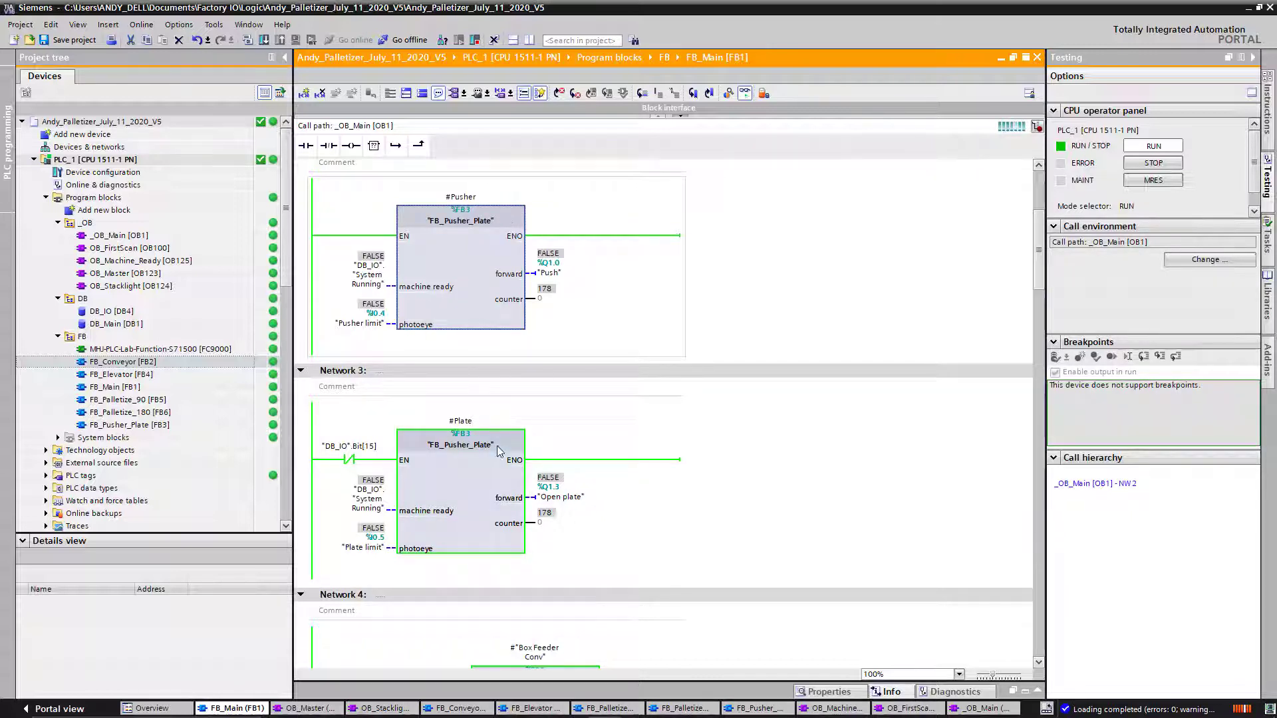
pyautogui.scroll(-8, 617, 433)
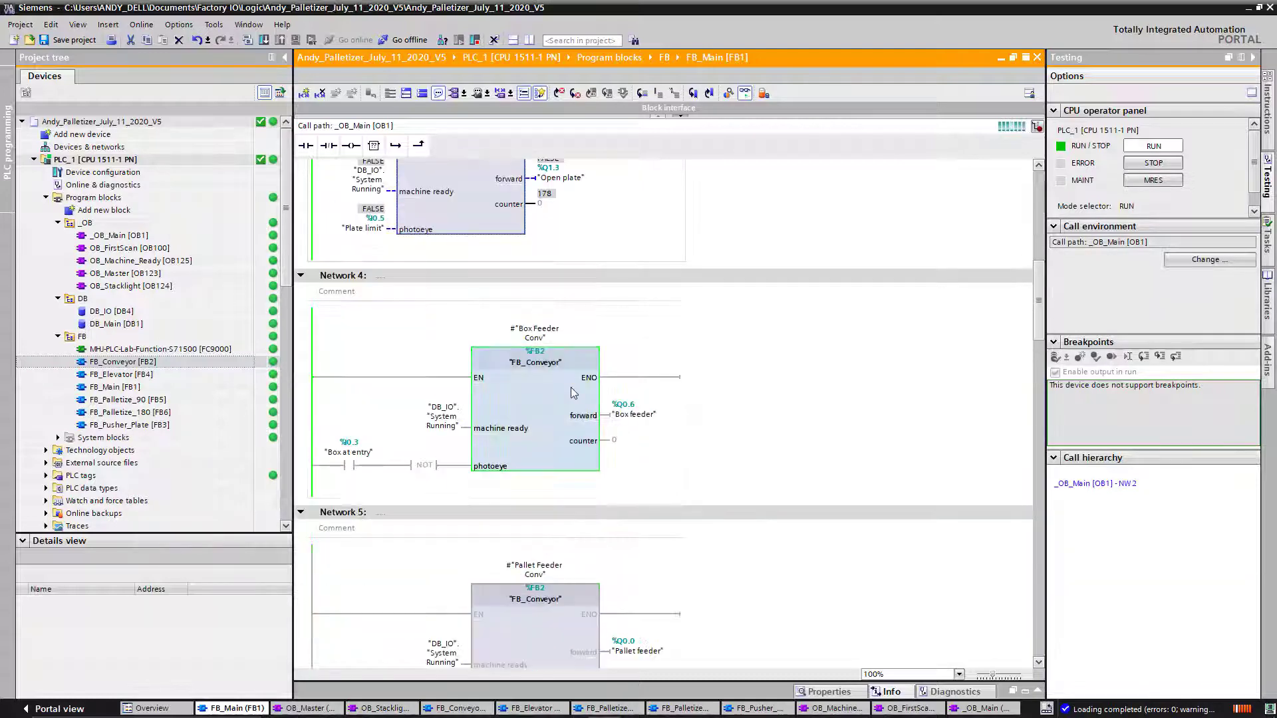
pyautogui.click(571, 387)
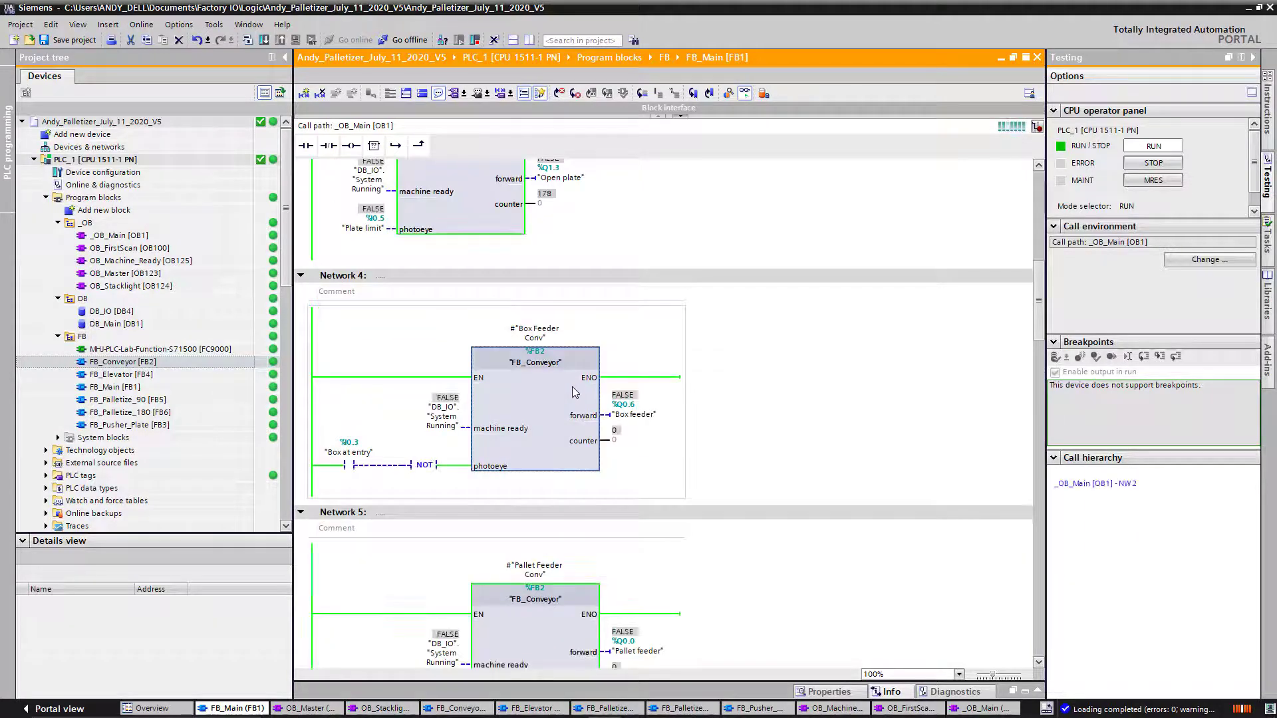
# Step: Inspect the Pallet Feeder and Load Pallet conveyor calls and the FB_Elevator call in Network 7
pyautogui.scroll(-5, 547, 404)
pyautogui.click(541, 405)
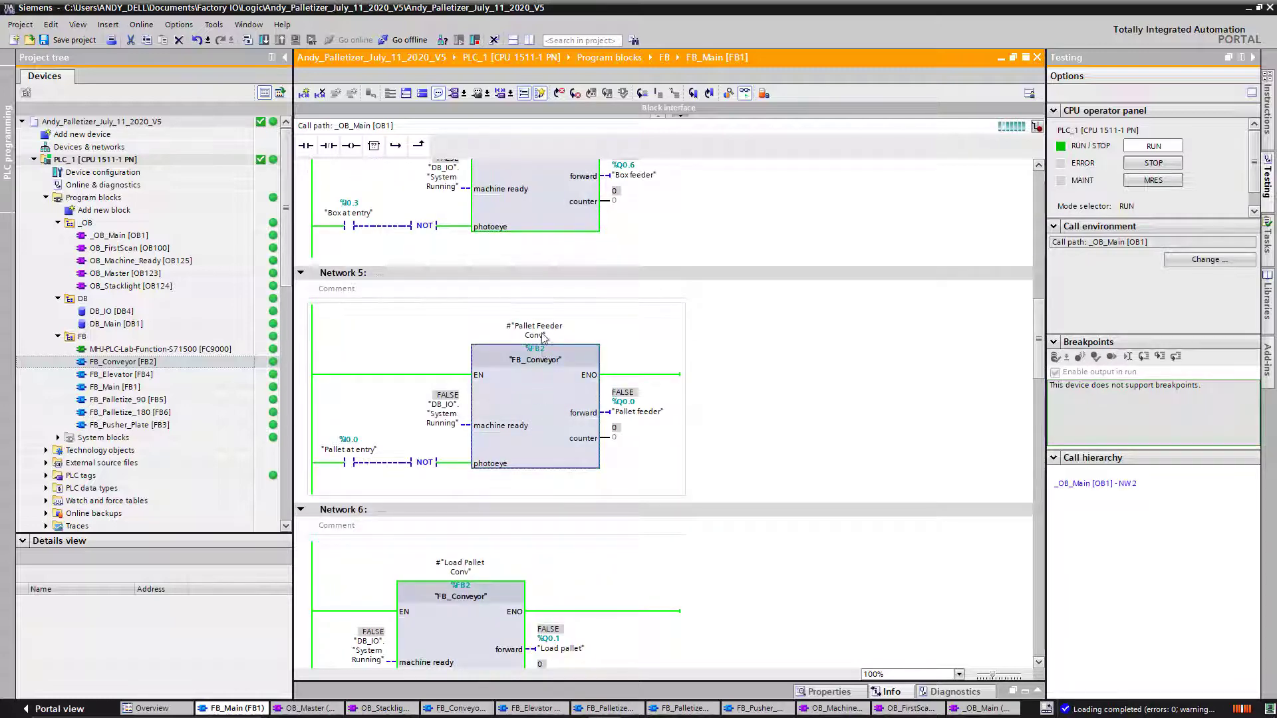
pyautogui.scroll(-2, 540, 292)
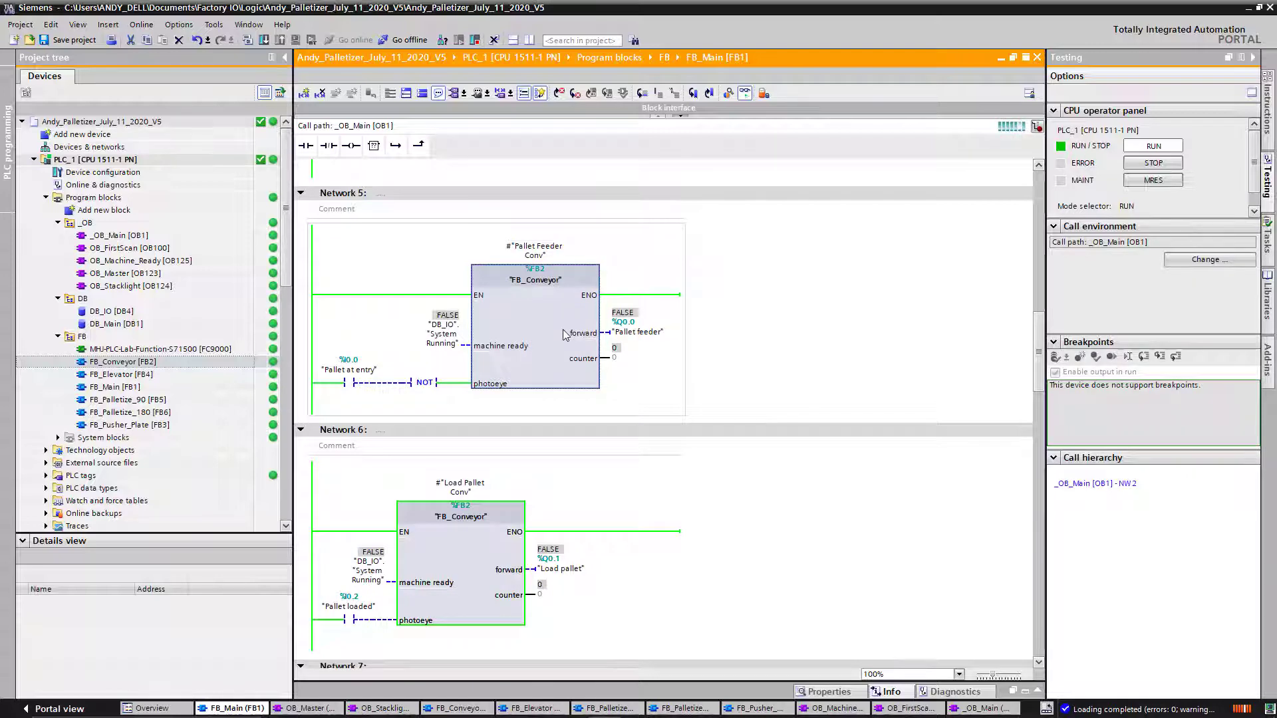
pyautogui.scroll(-4, 564, 334)
pyautogui.click(484, 415)
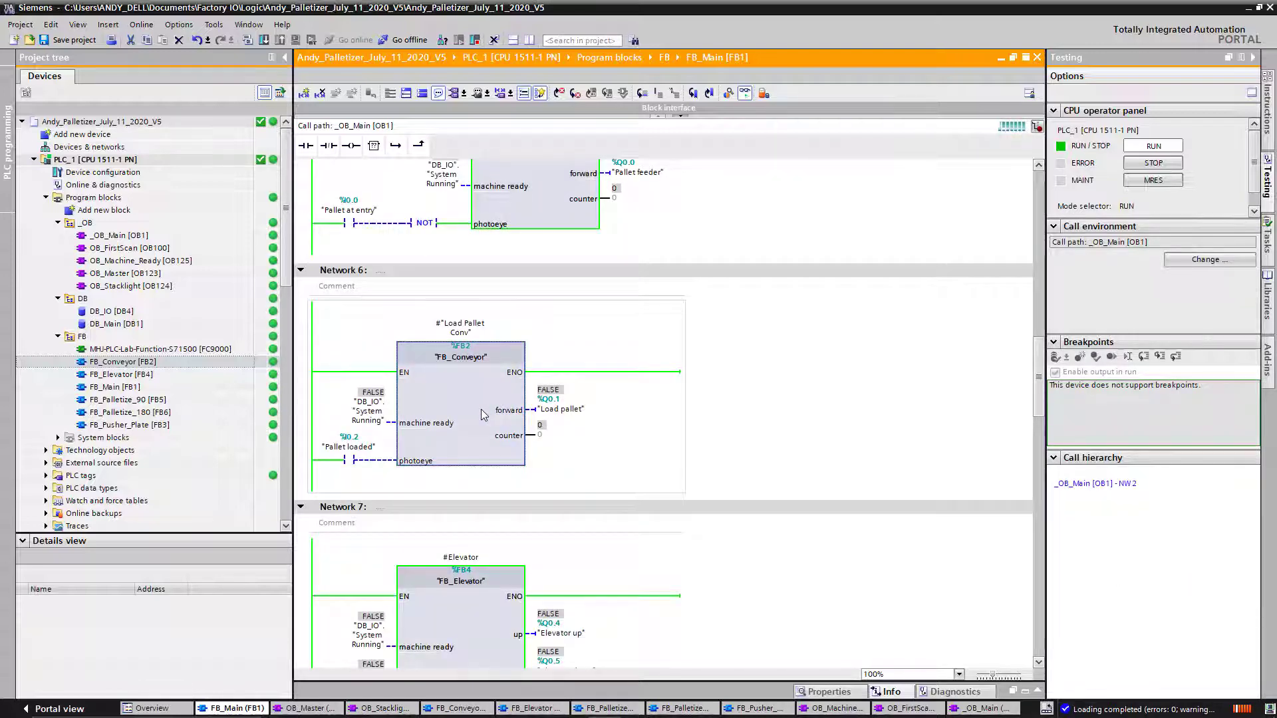
pyautogui.scroll(-4, 480, 412)
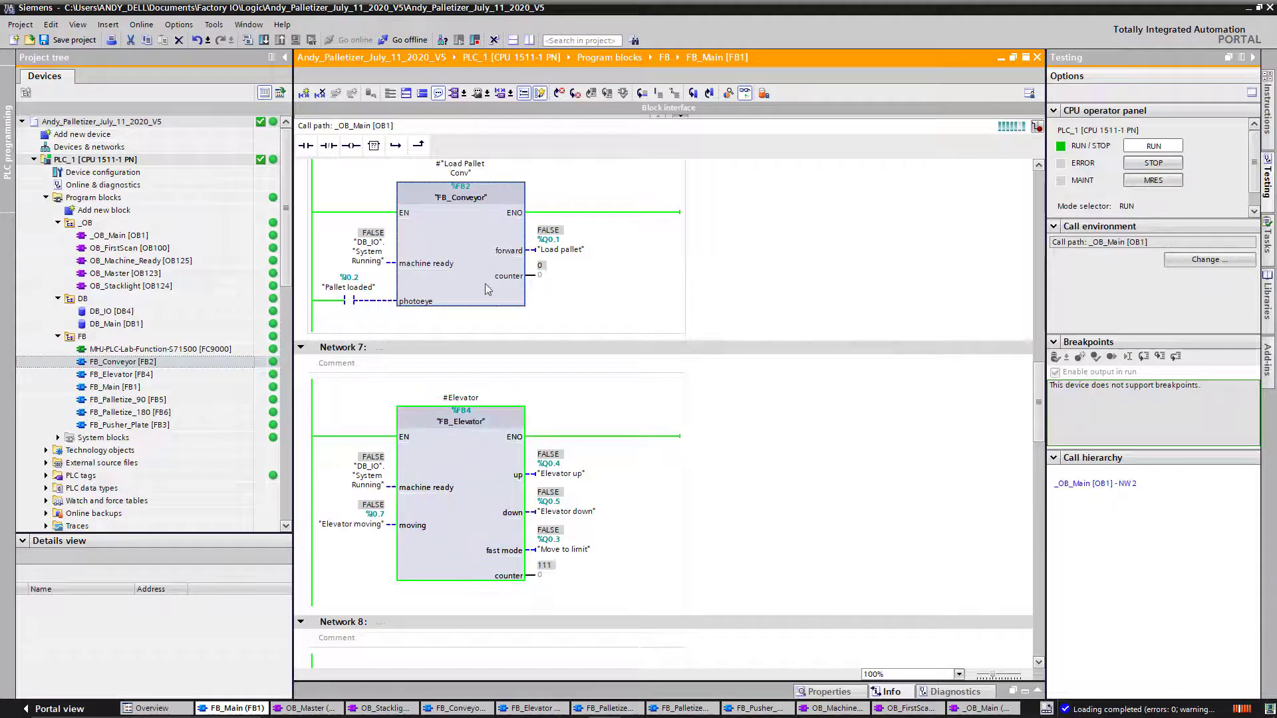
pyautogui.scroll(-2, 531, 393)
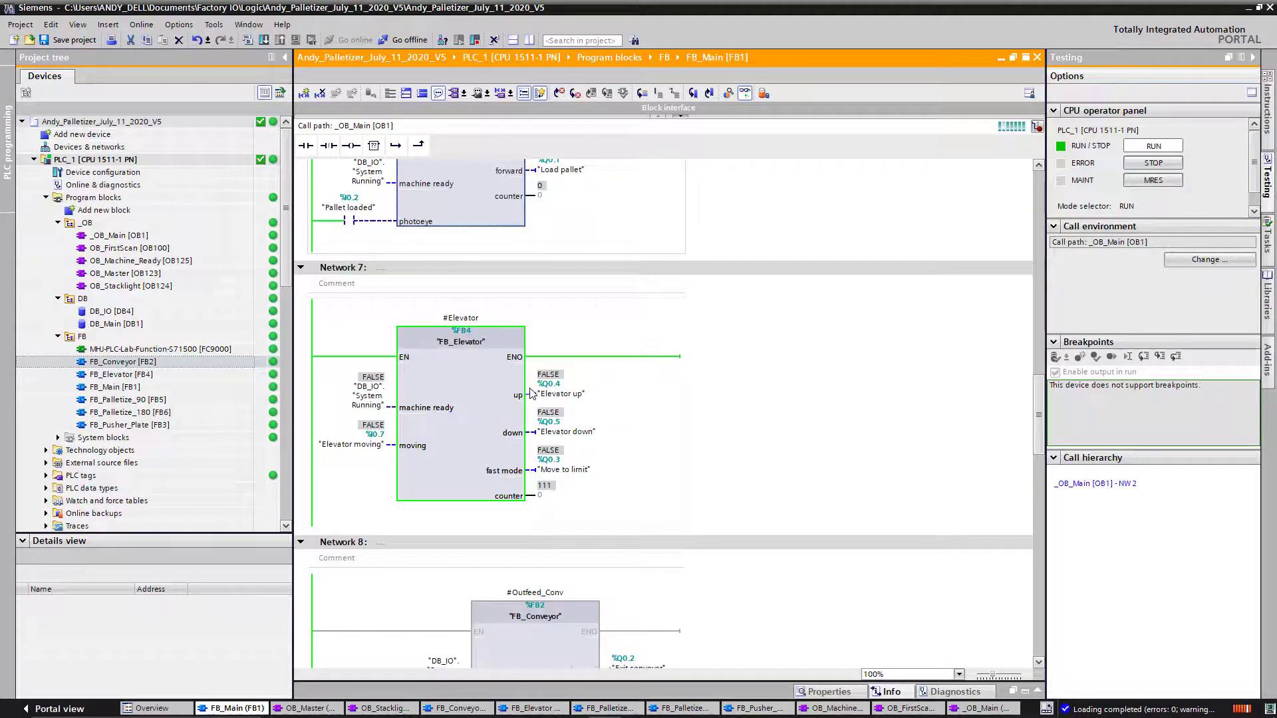
pyautogui.click(452, 378)
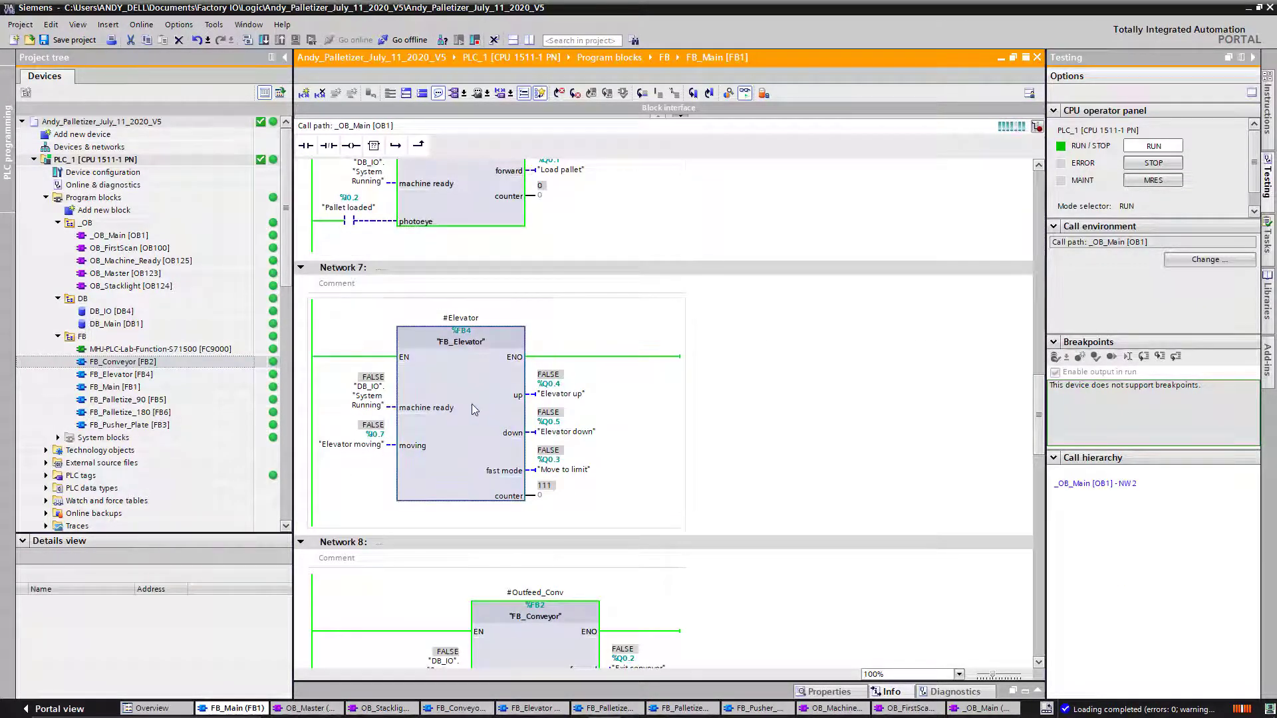
pyautogui.scroll(-2, 472, 403)
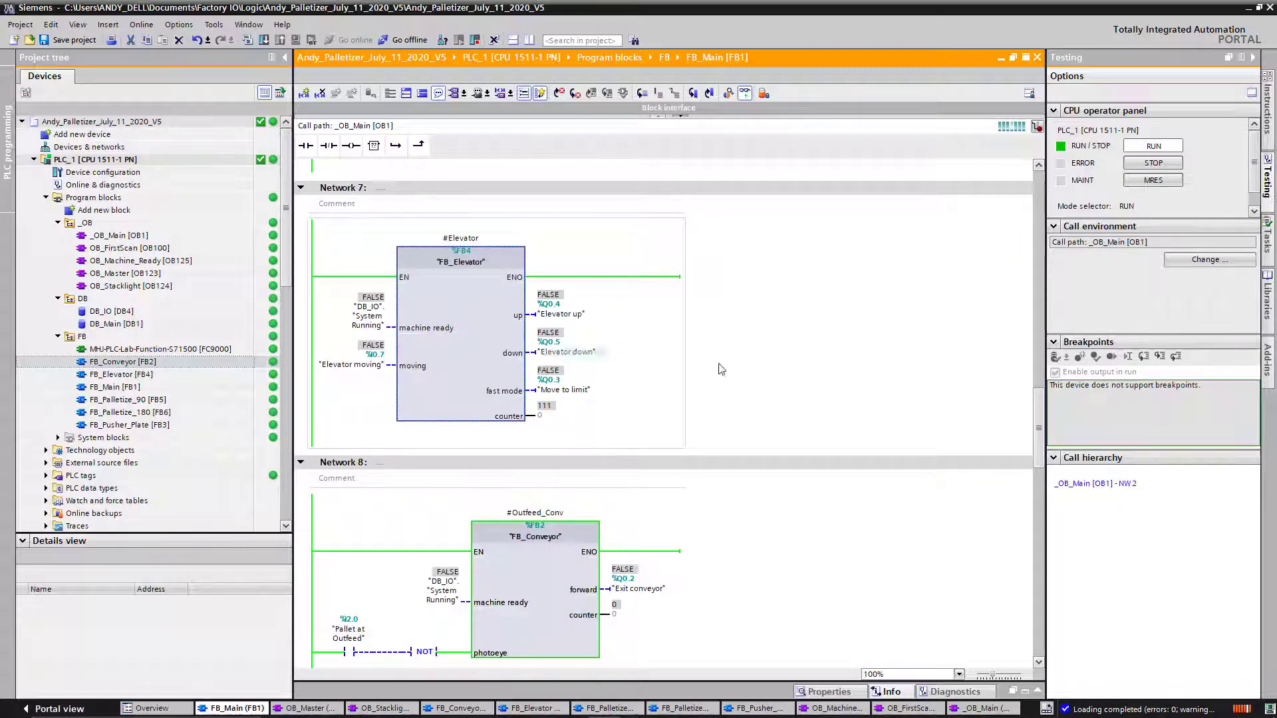
pyautogui.scroll(-6, 687, 371)
pyautogui.click(547, 385)
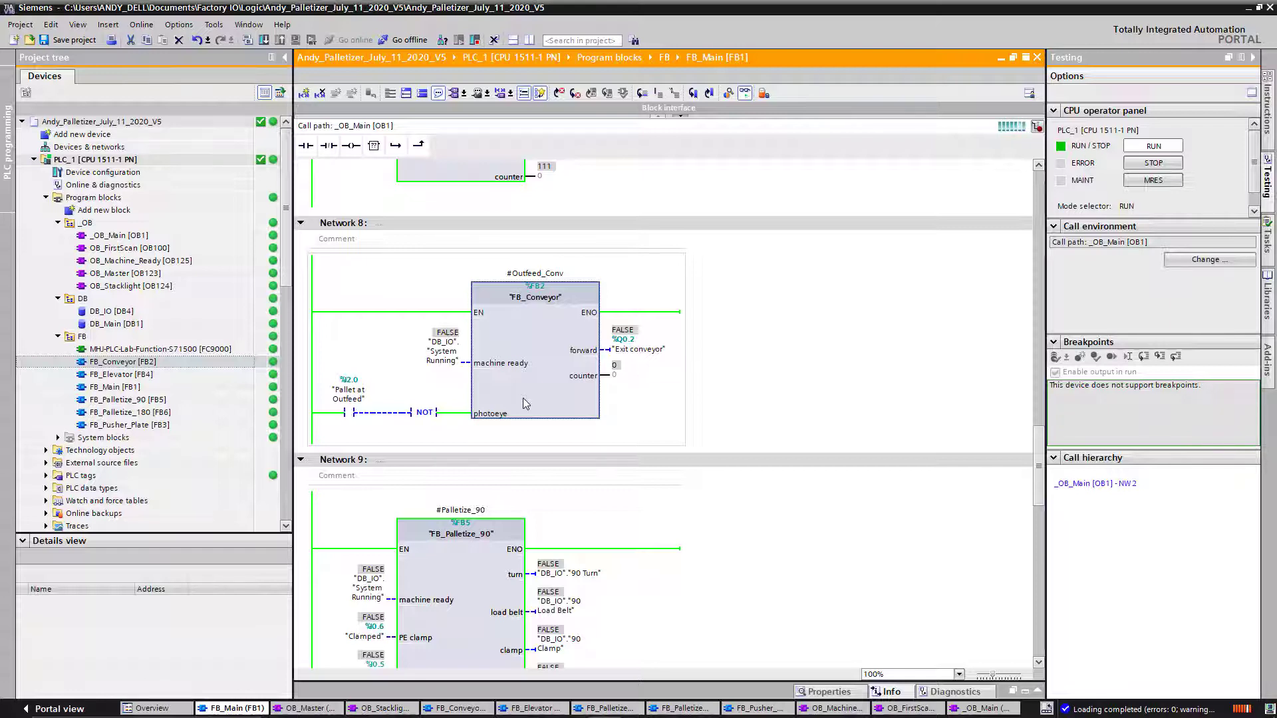
pyautogui.scroll(-2, 529, 399)
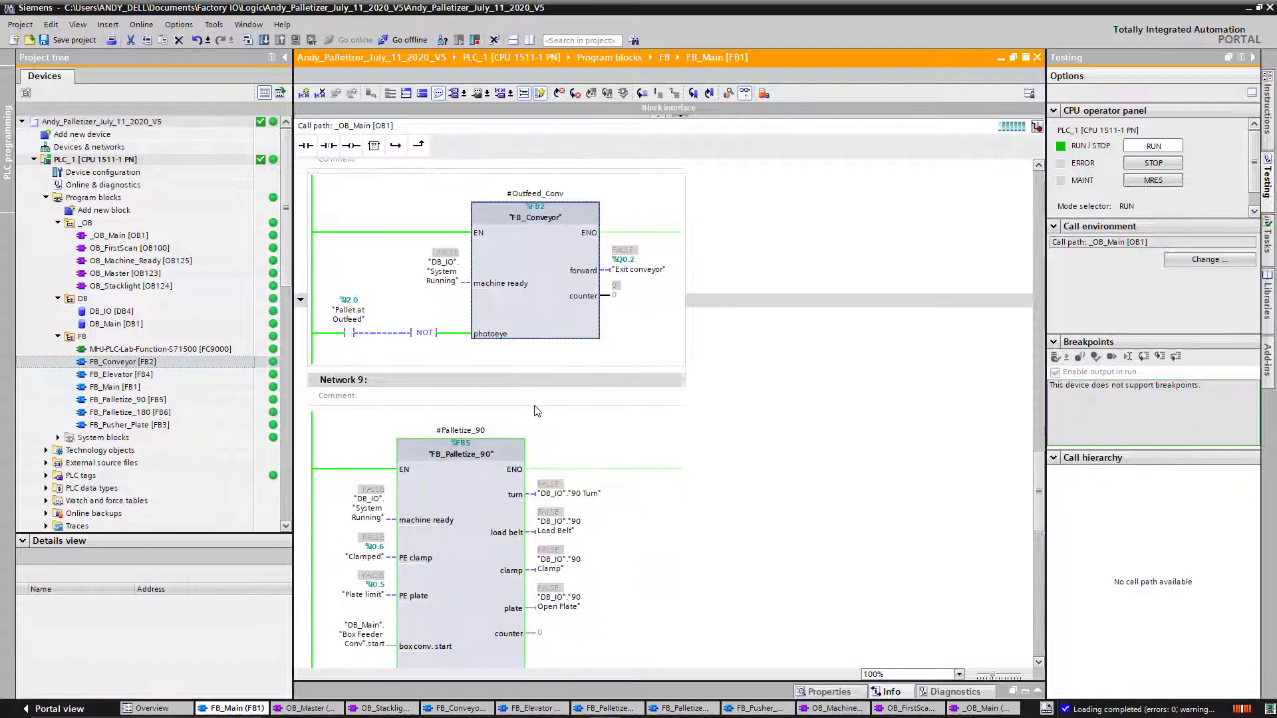
pyautogui.scroll(-5, 536, 410)
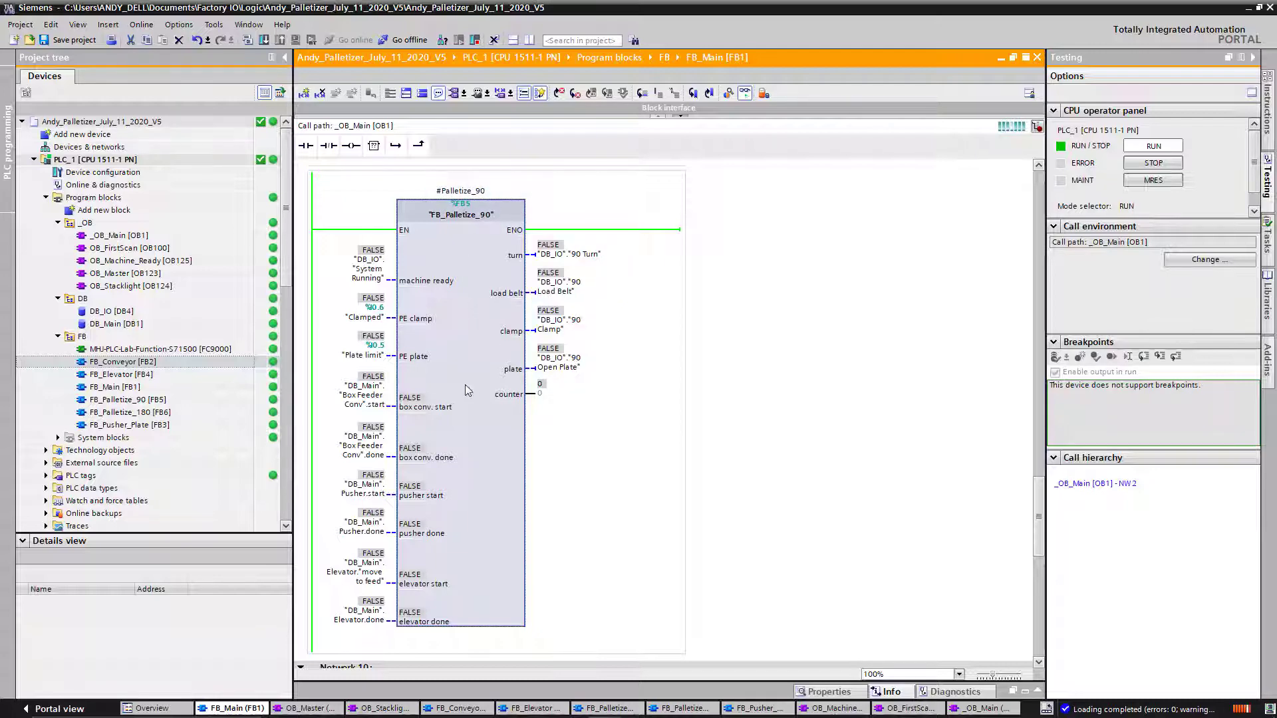
pyautogui.scroll(-10, 465, 386)
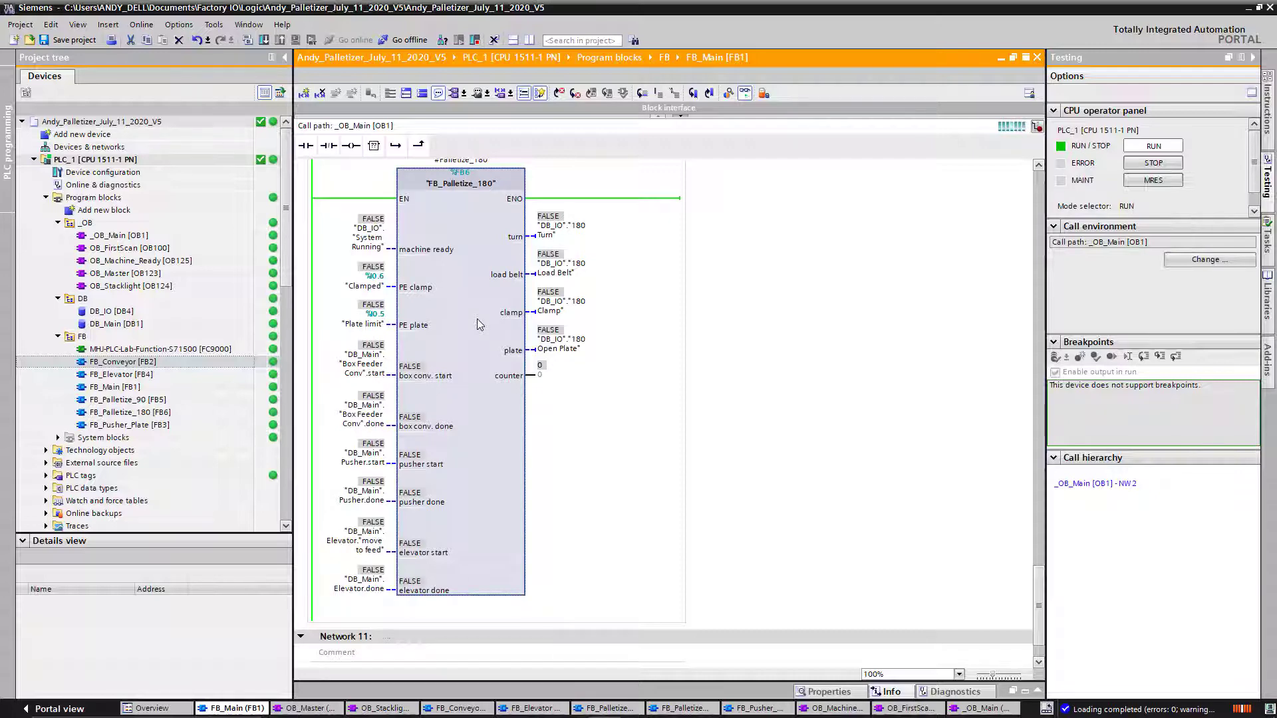
pyautogui.scroll(8, 476, 320)
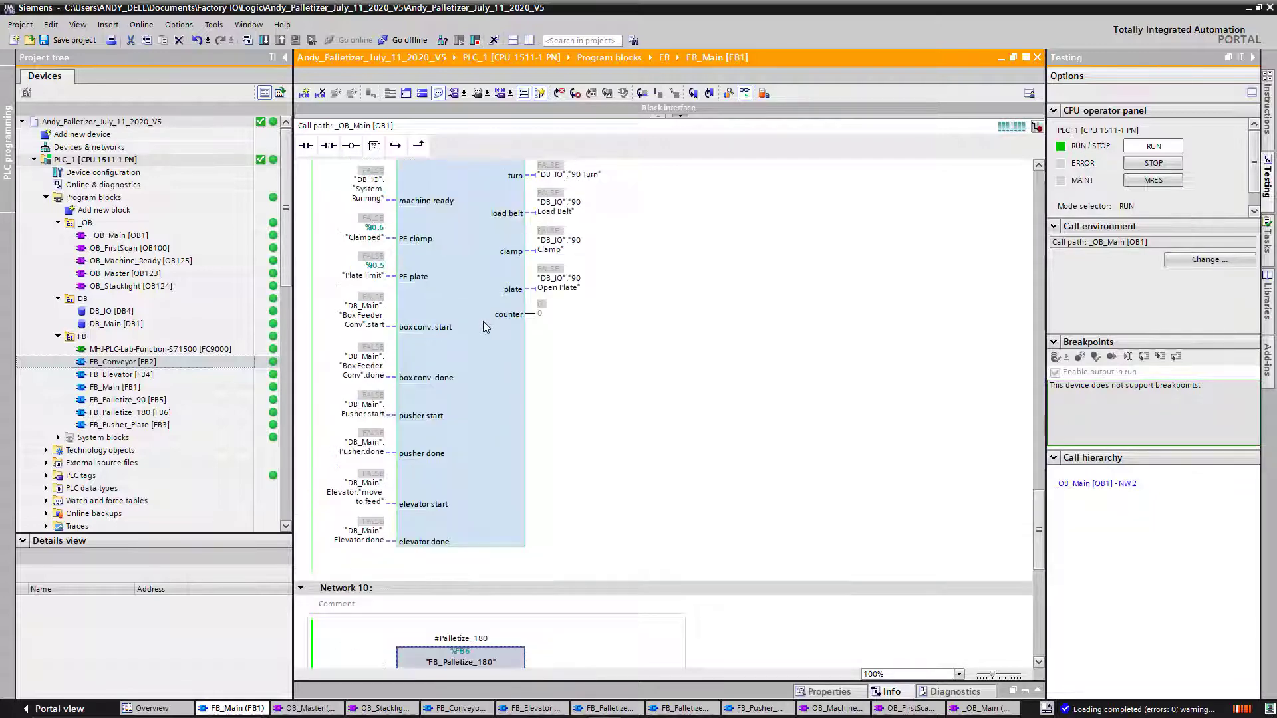
pyautogui.scroll(3, 485, 321)
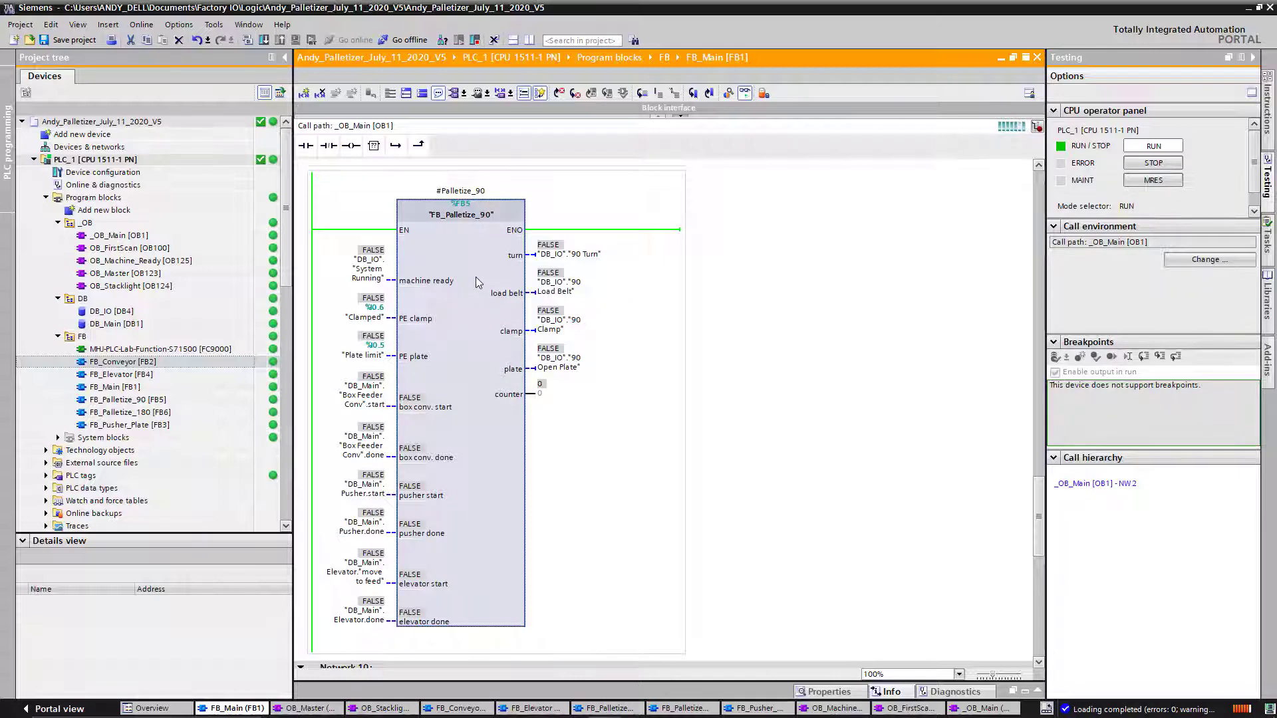
pyautogui.scroll(-10, 445, 235)
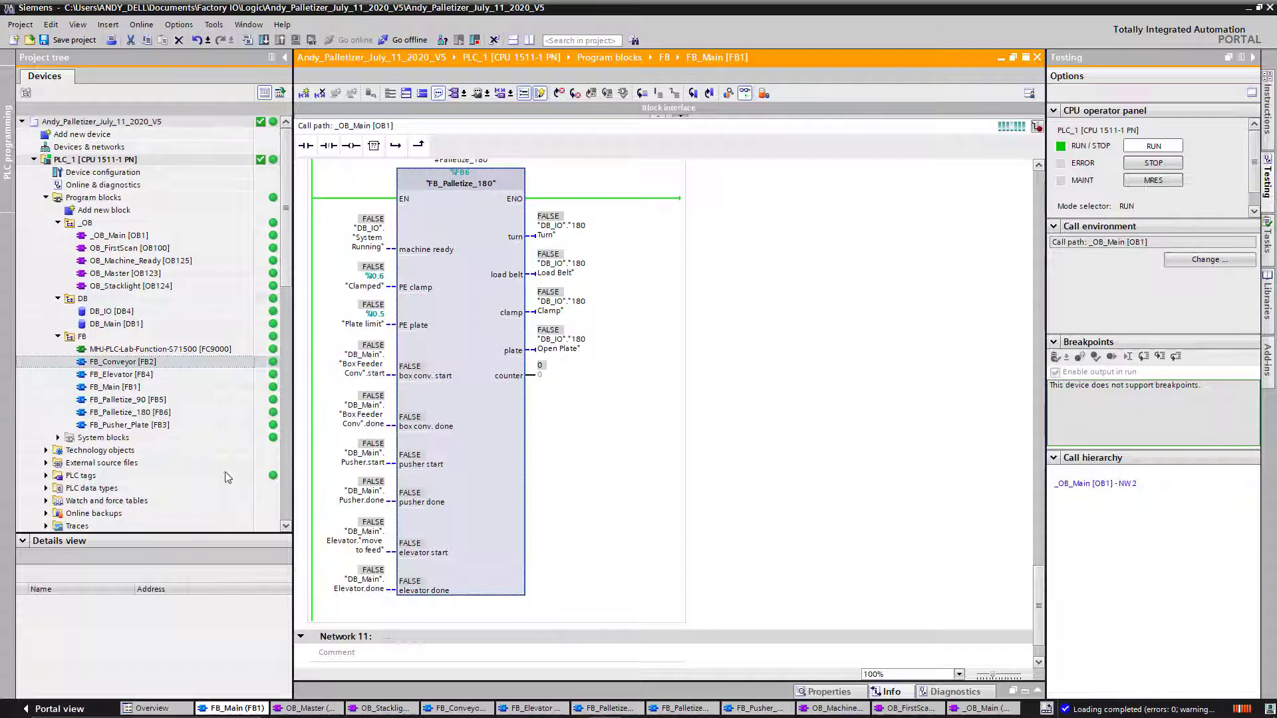
pyautogui.scroll(15, 483, 492)
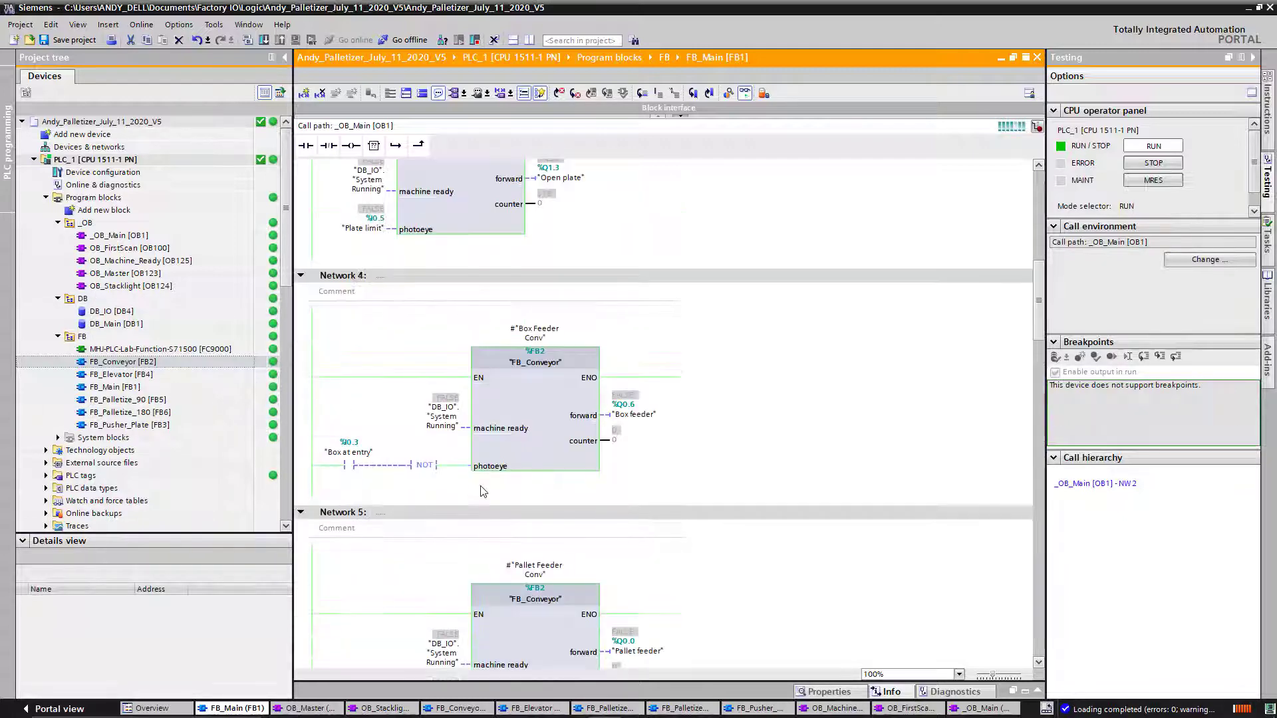
# Step: Select the FB_Pusher_Plate call in Network 2, then bring Factory IO back to the front
pyautogui.scroll(10, 482, 490)
pyautogui.scroll(-4, 475, 489)
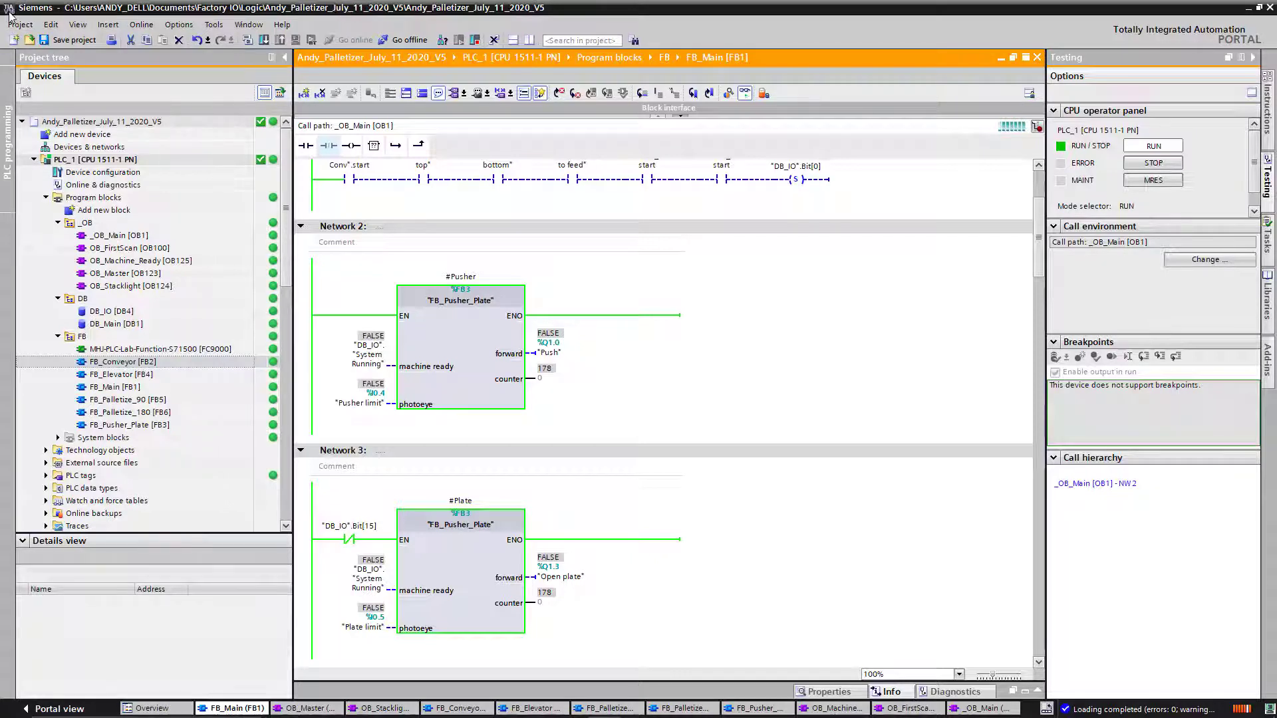
pyautogui.click(518, 398)
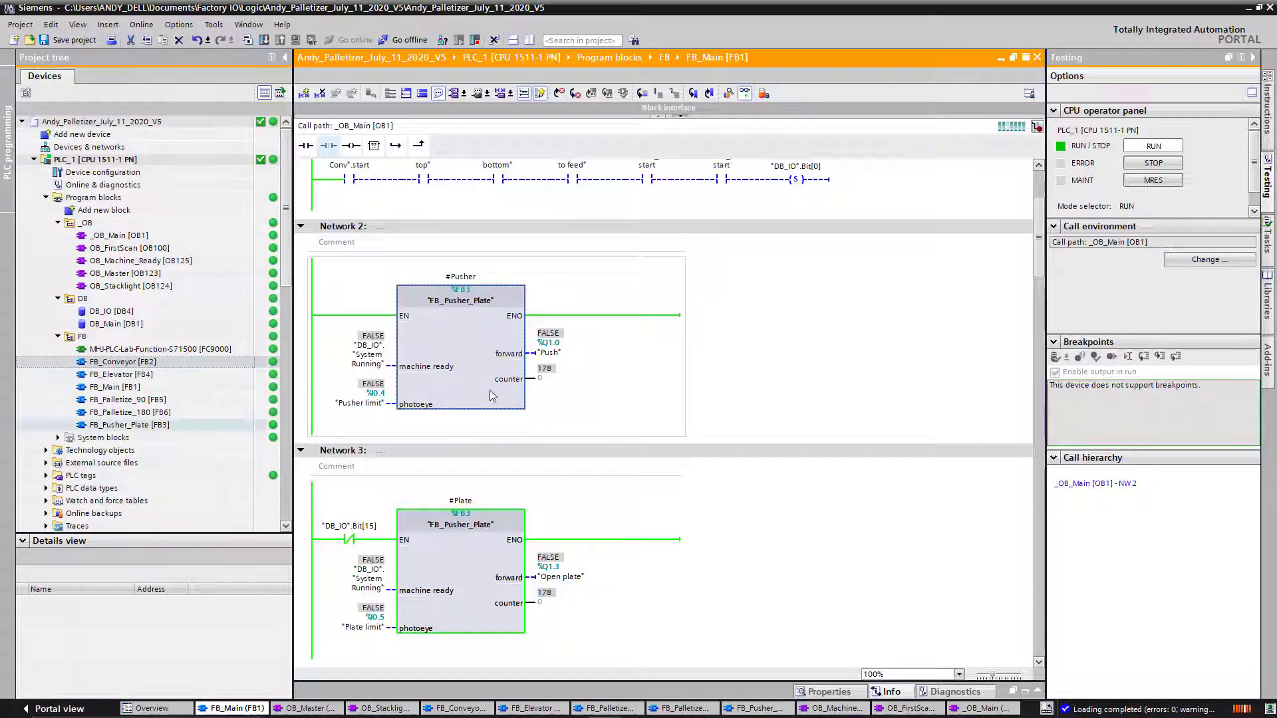
pyautogui.hotkey('alt', 'Tab')
pyautogui.hotkey('alt', 'Tab')
pyautogui.hotkey('alt', 'Tab')
pyautogui.hotkey('alt', 'Tab')
pyautogui.hotkey('alt', 'Tab')
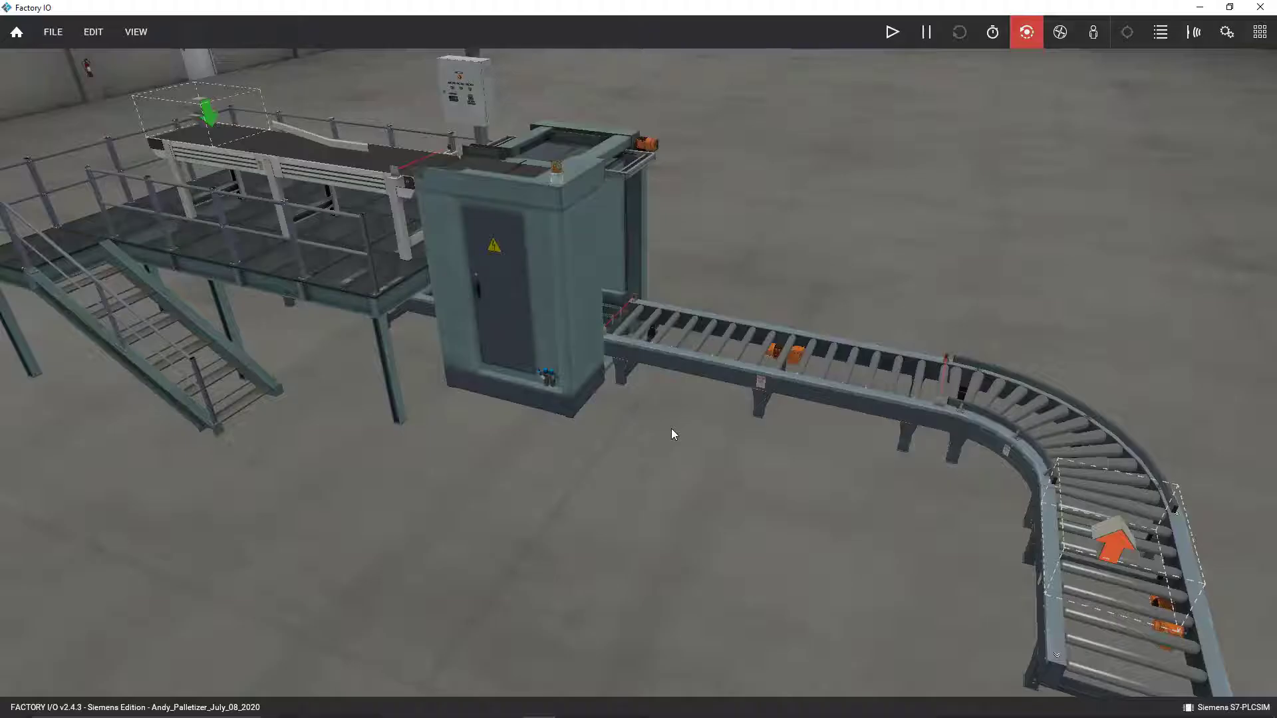
# Step: Connect the palletizer scene to the Siemens S7-PLCSIM driver and return to the 3D view
pyautogui.click(48, 38)
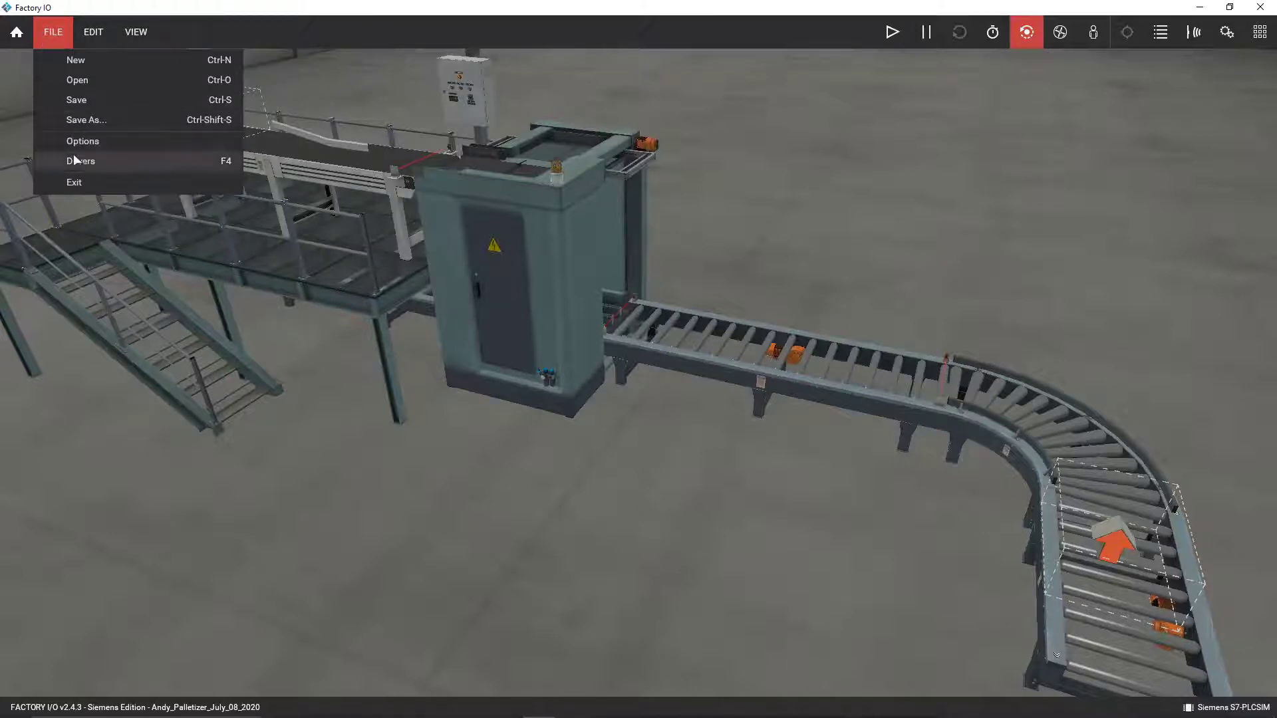
pyautogui.click(97, 163)
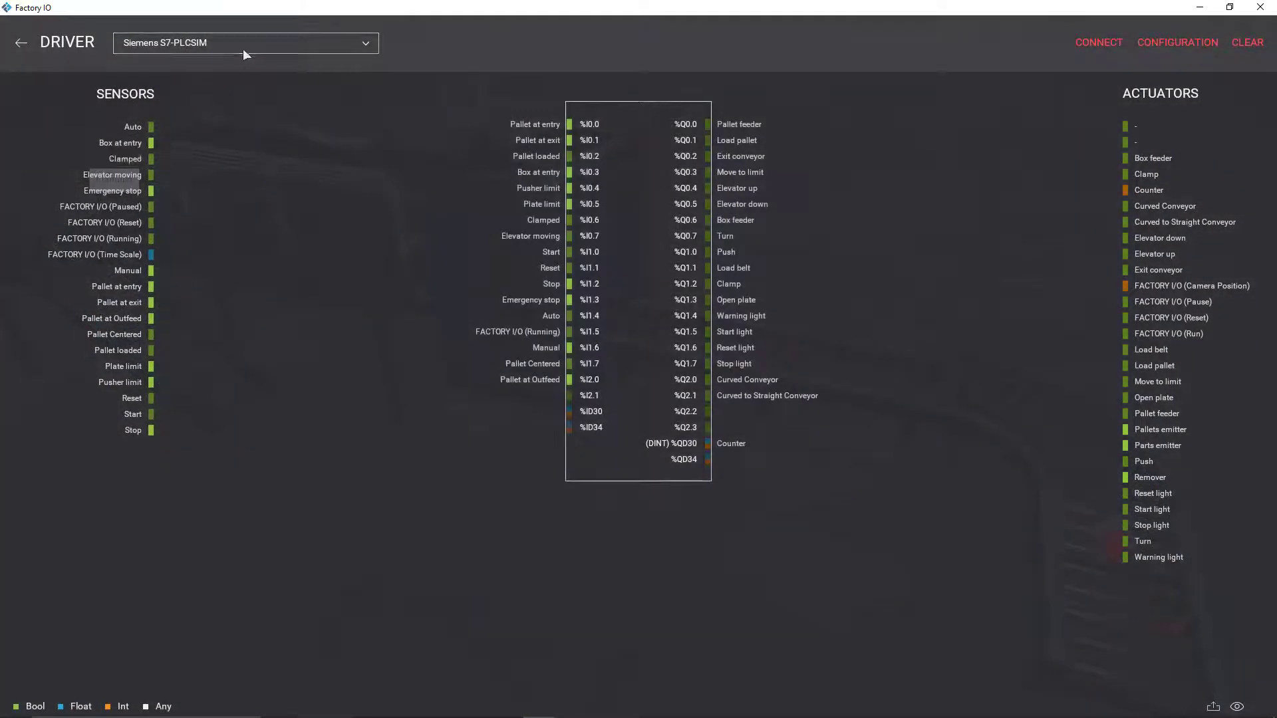
pyautogui.click(366, 43)
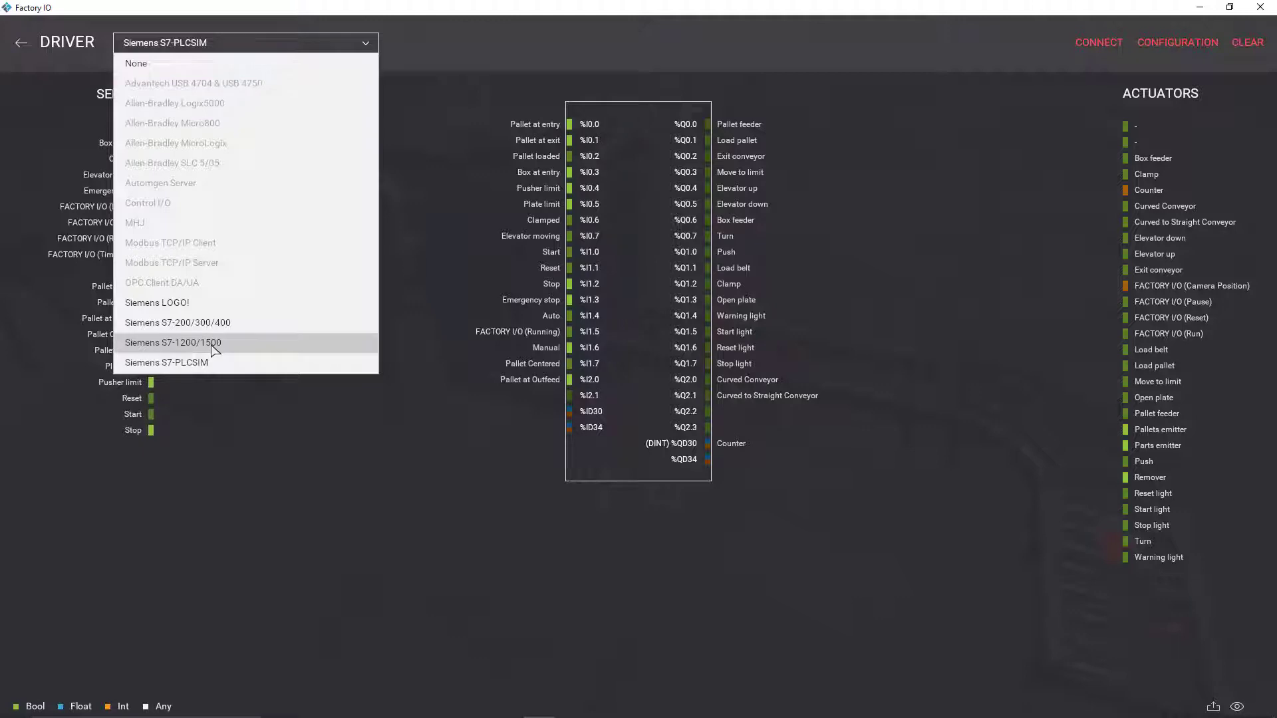
pyautogui.click(273, 424)
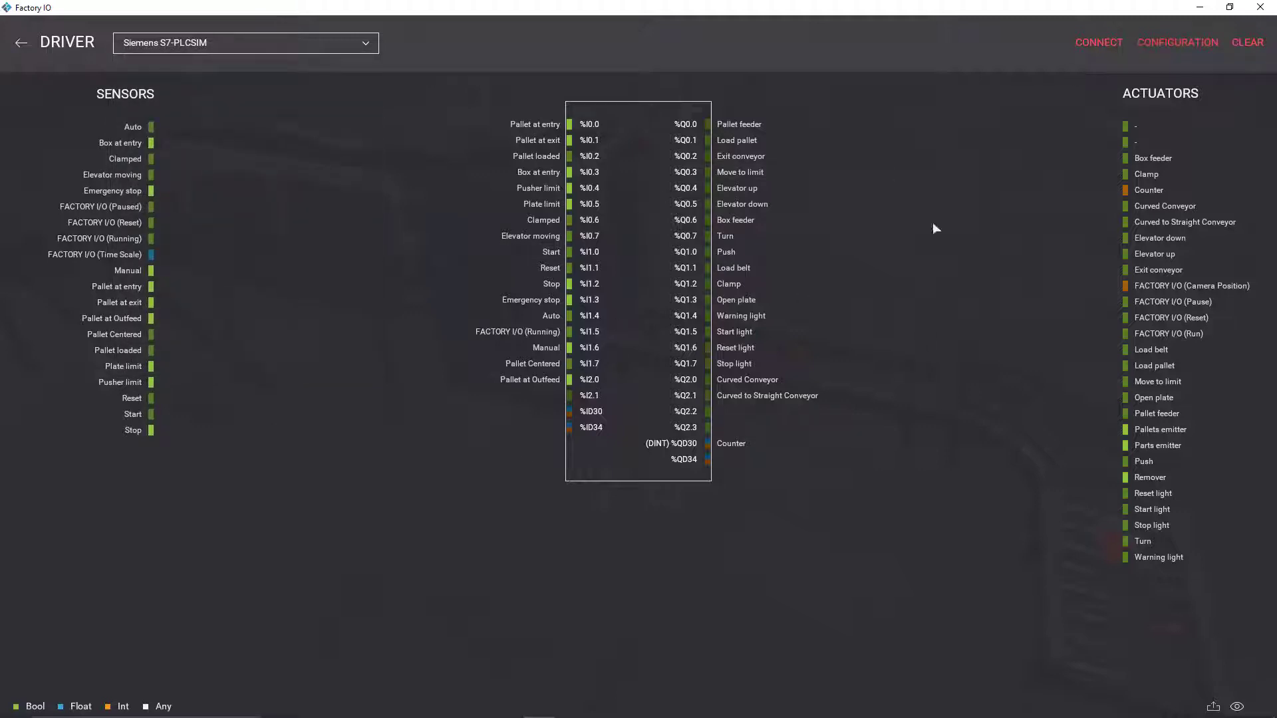
pyautogui.click(1096, 47)
pyautogui.click(22, 44)
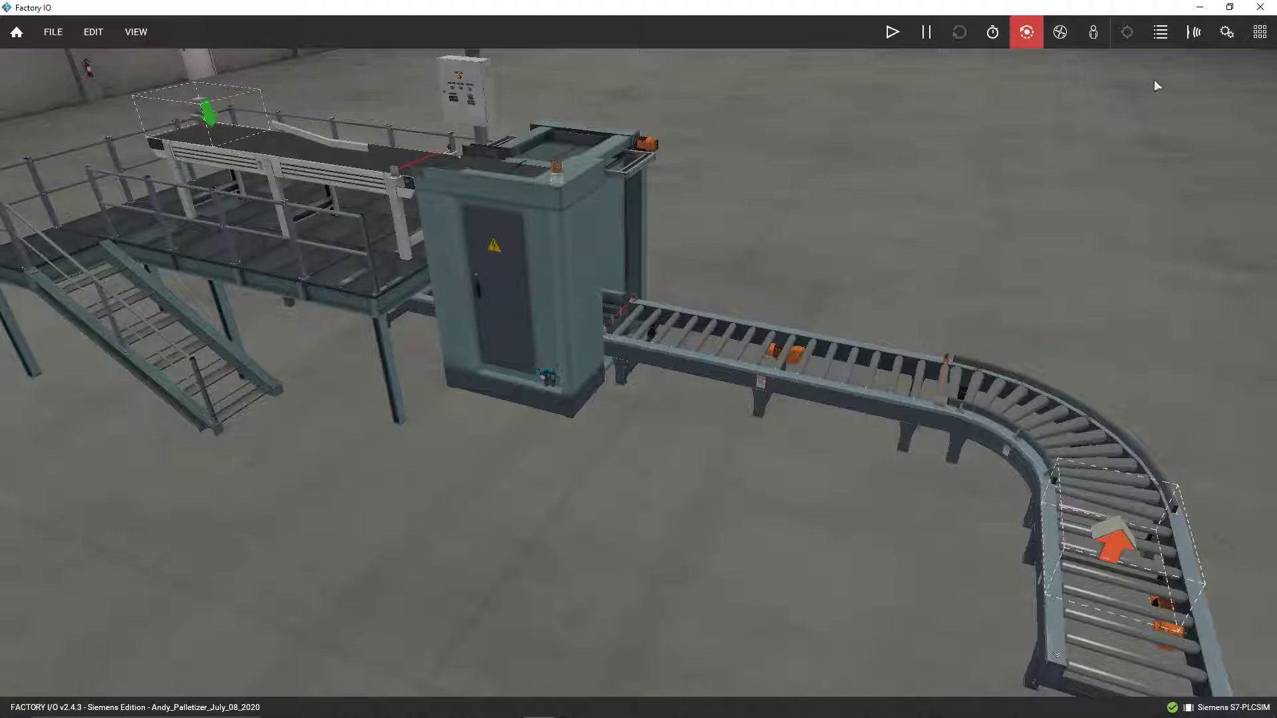
pyautogui.click(1161, 32)
# Step: Move the camera list out of the way and start the simulation running
pyautogui.click(942, 130)
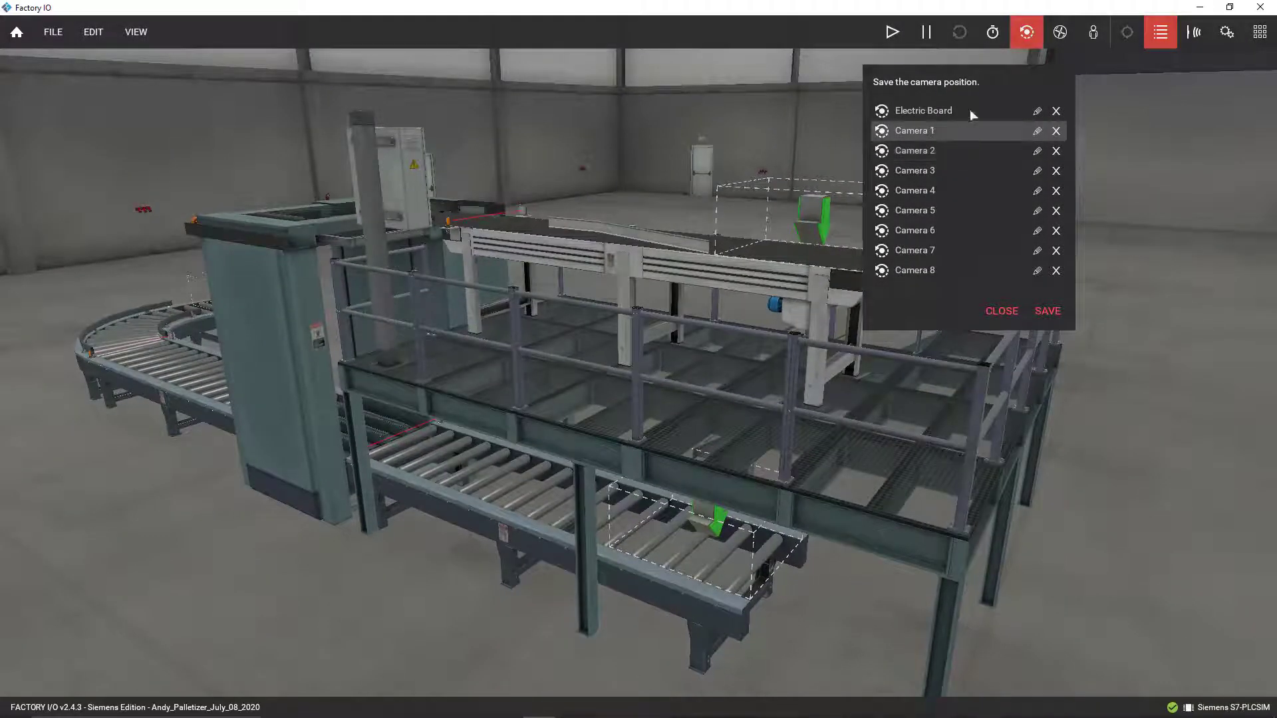
pyautogui.moveTo(1016, 72); pyautogui.dragTo(1261, 58)
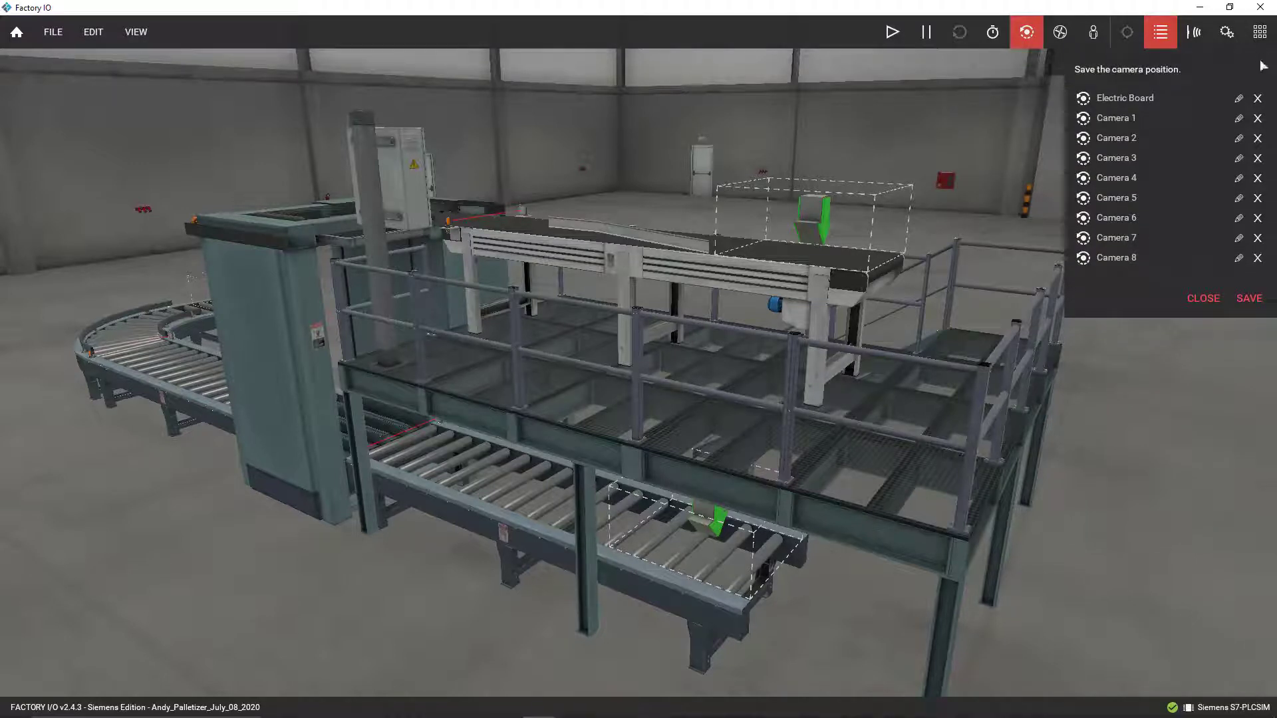
pyautogui.click(895, 39)
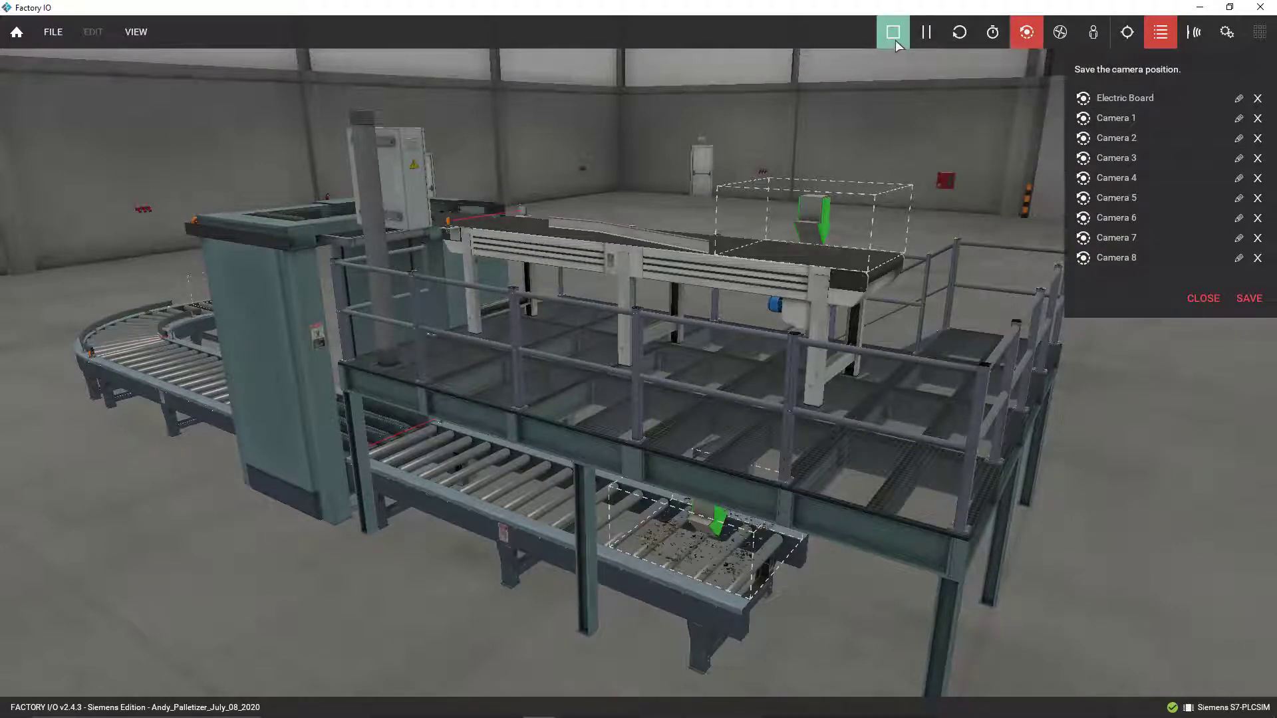
# Step: Step through Electric Board, Cameras 8, 7, 2 and 3, ending on the Camera 4 view
pyautogui.click(1120, 96)
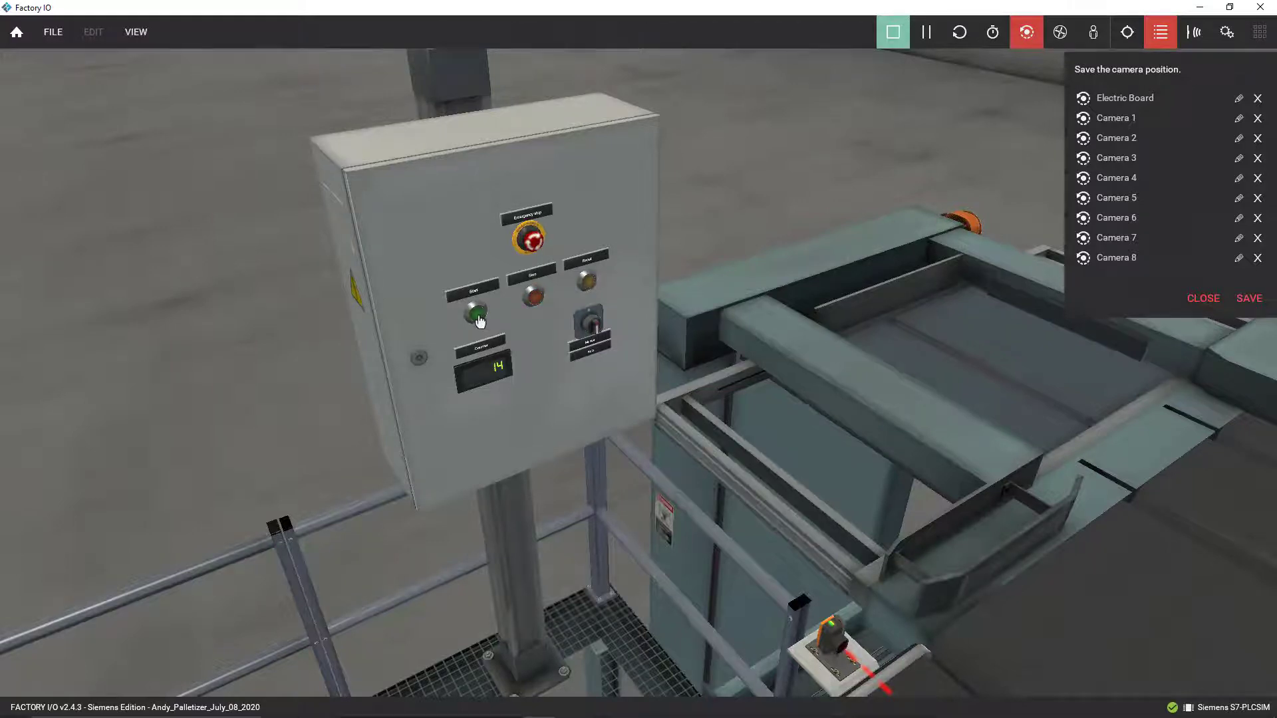
pyautogui.click(1127, 137)
pyautogui.click(1118, 251)
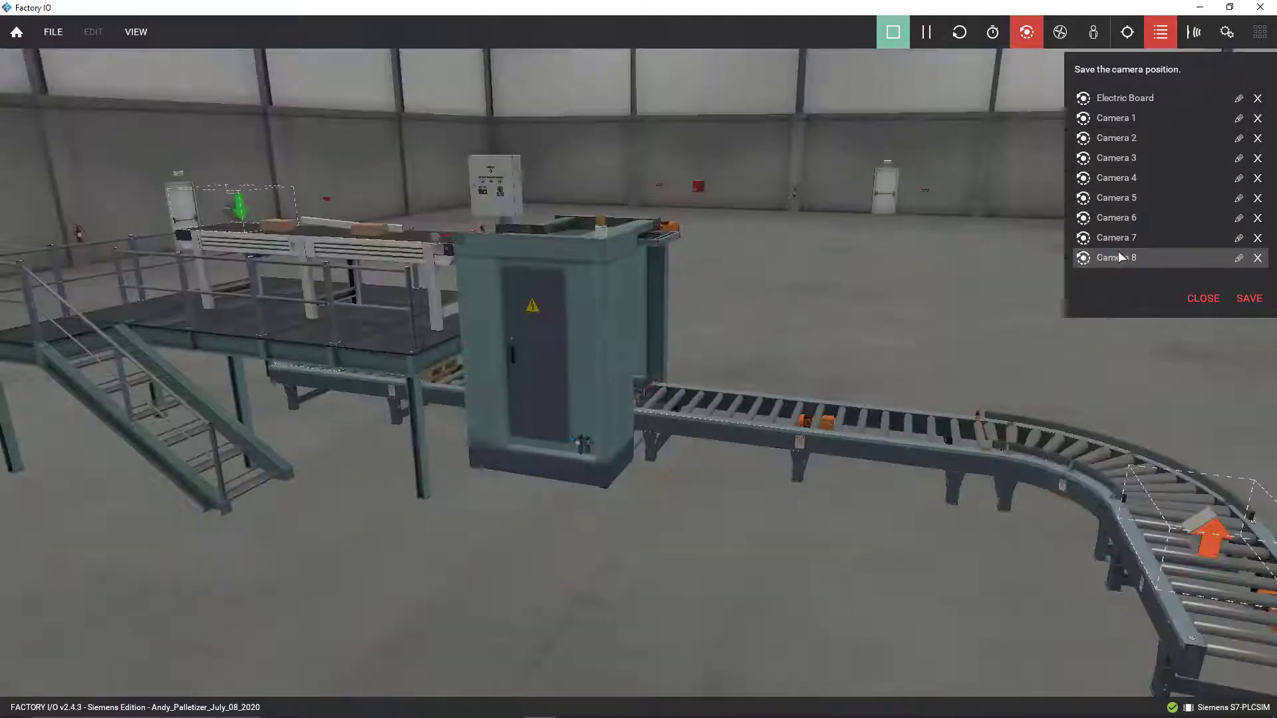
pyautogui.click(1120, 241)
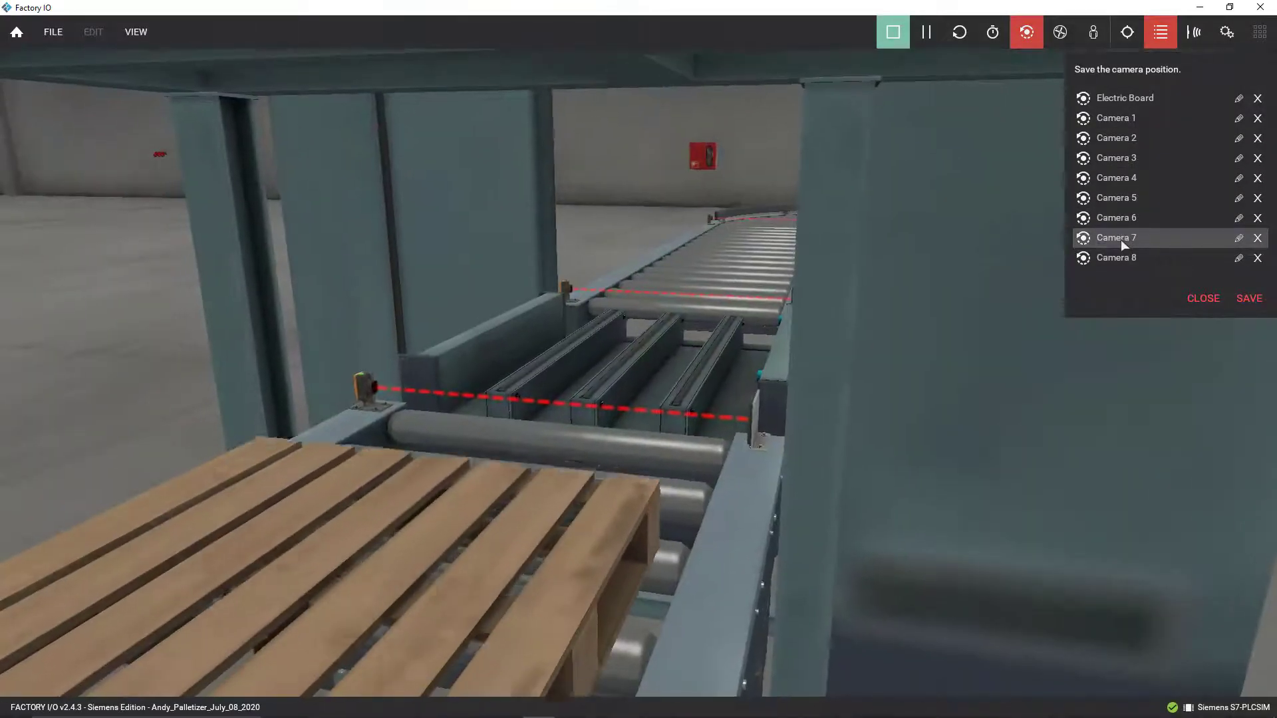
pyautogui.click(1122, 140)
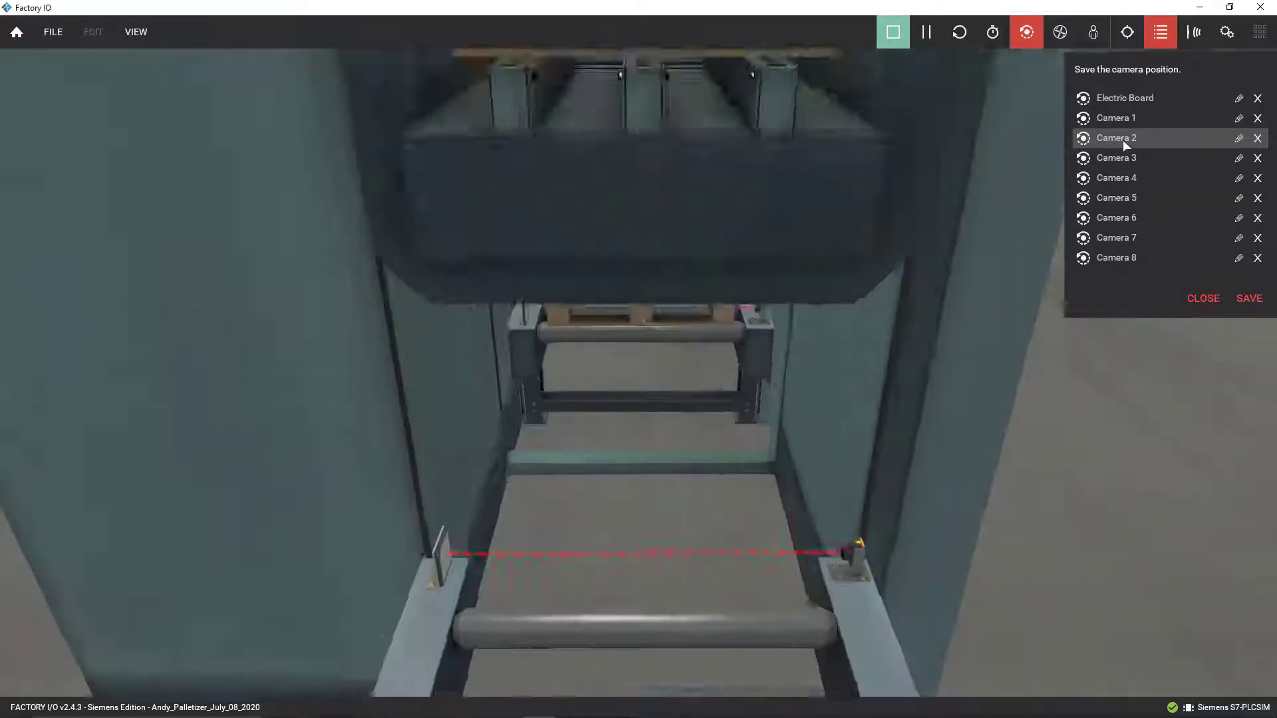
pyautogui.click(1127, 155)
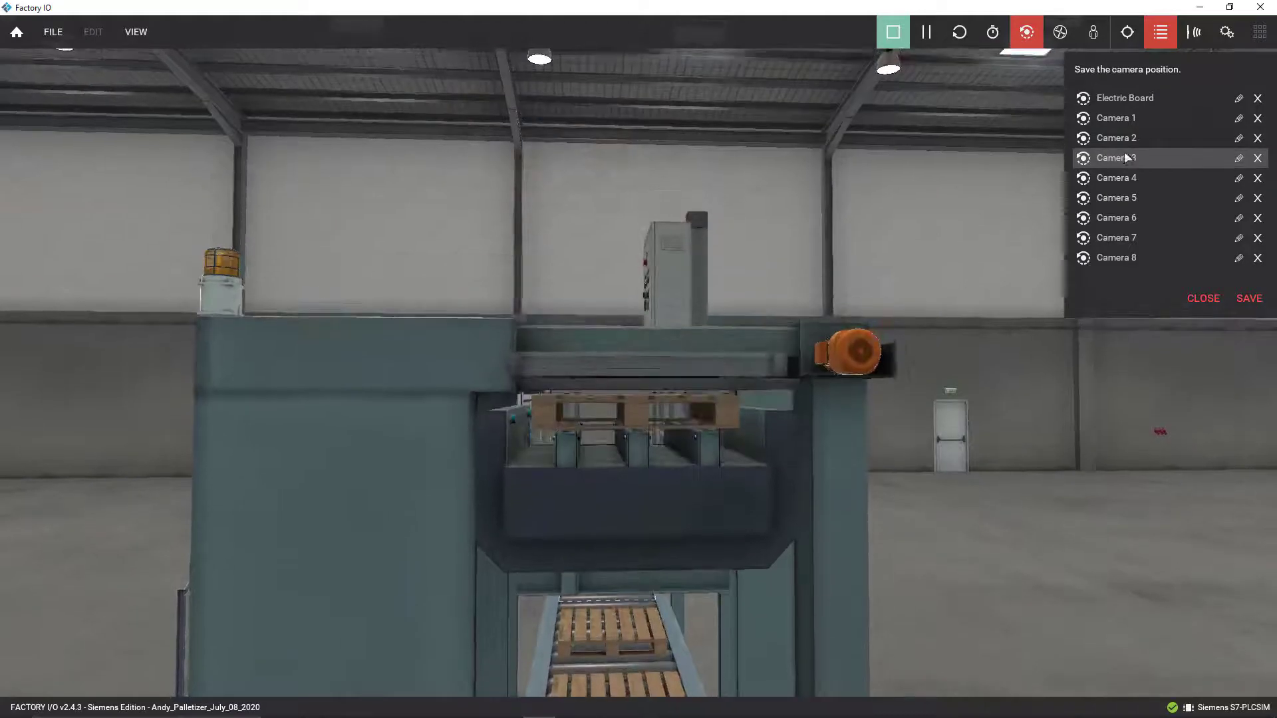
pyautogui.click(1122, 185)
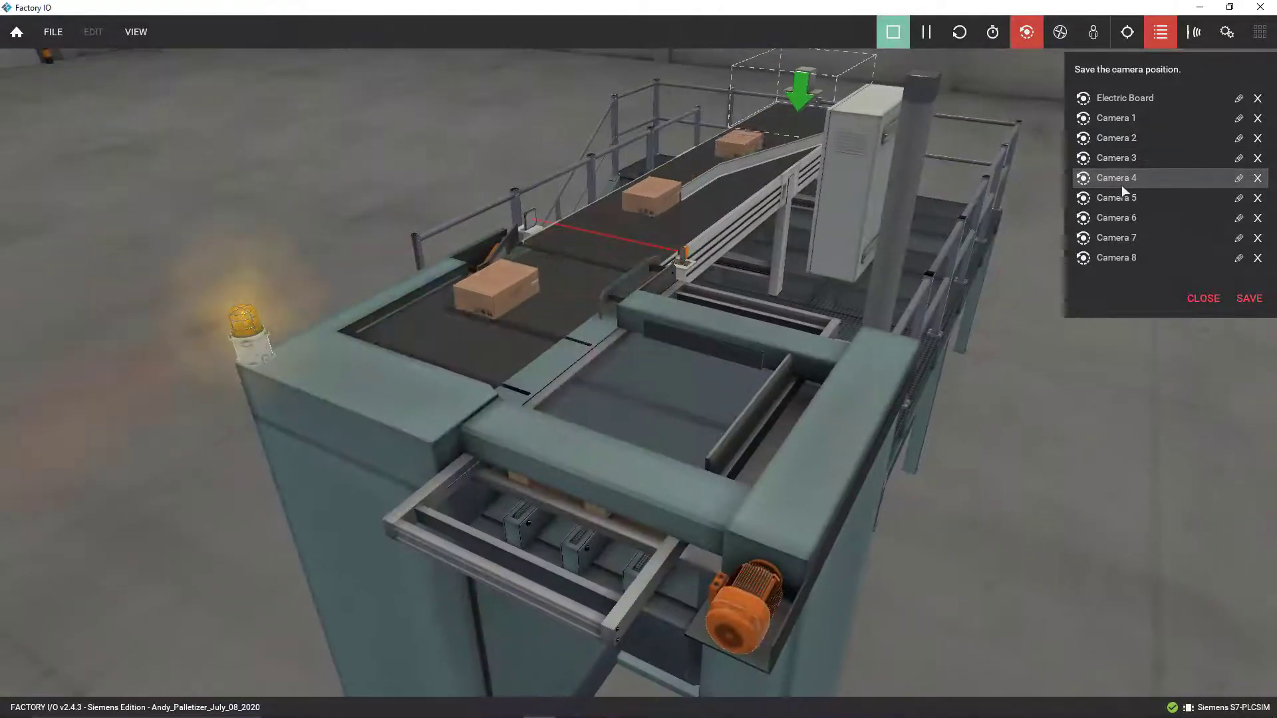
# Step: Orbit the view around the palletizer to watch boxes being stacked onto the pallet
pyautogui.moveTo(1251, 78)
pyautogui.mouseDown()
pyautogui.moveTo(1237, 73)
pyautogui.moveTo(1248, 56)
pyautogui.mouseUp()
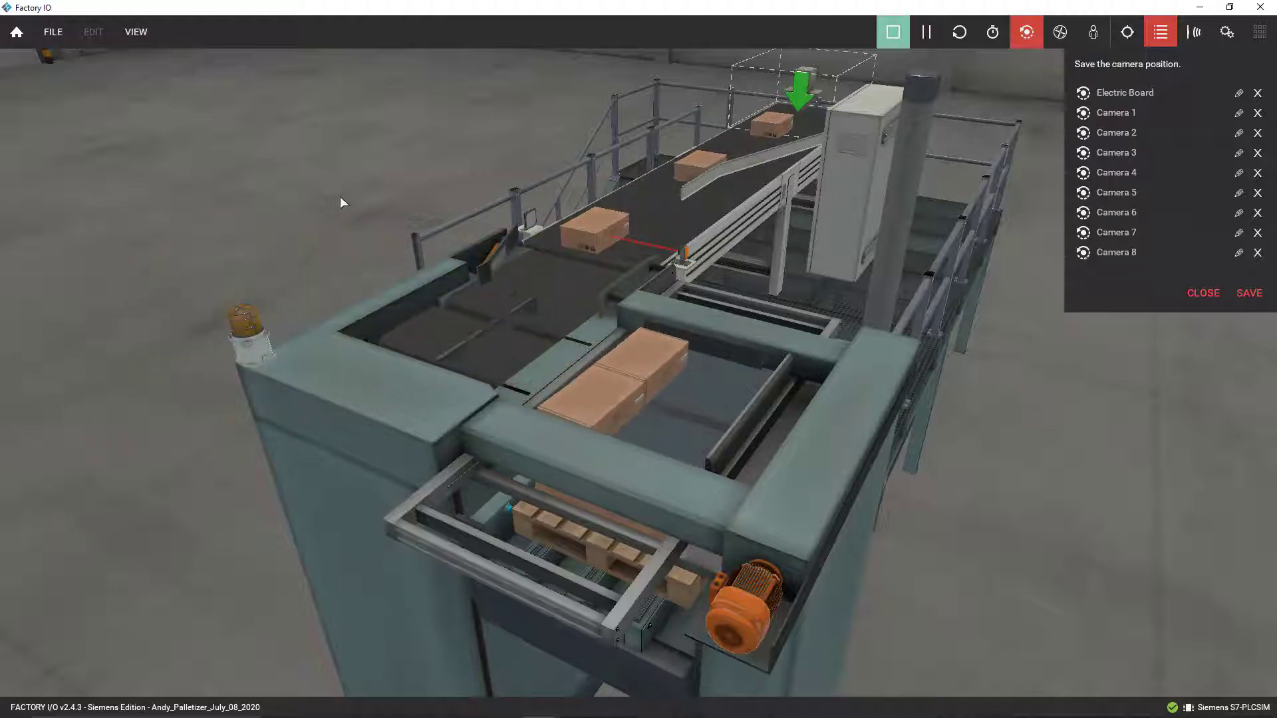
pyautogui.moveTo(340, 196); pyautogui.dragTo(664, 437)
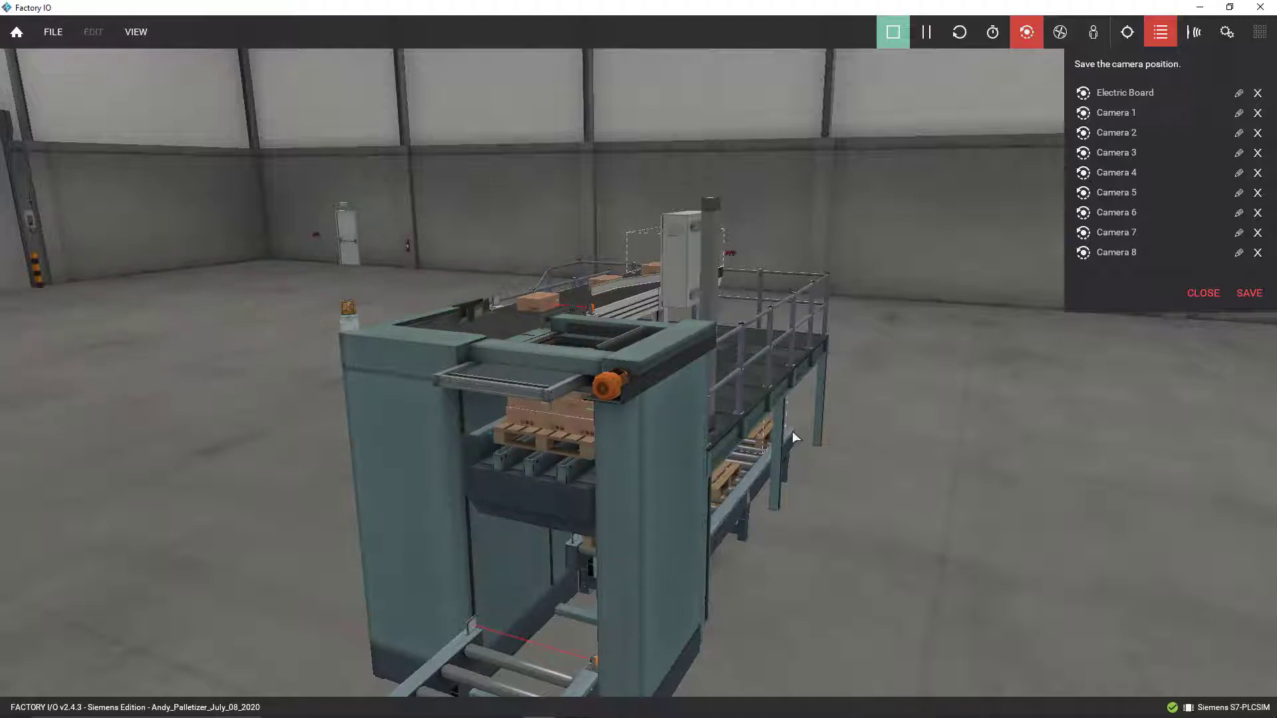
pyautogui.scroll(-5, 791, 442)
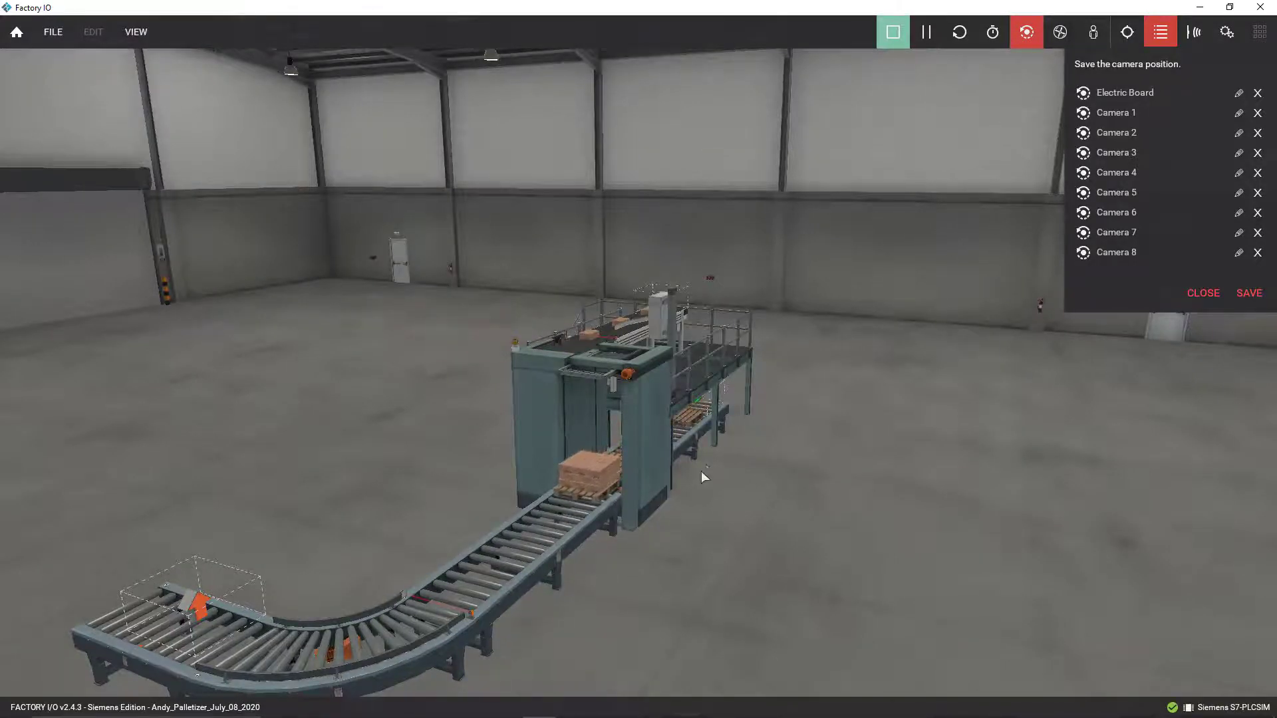
pyautogui.moveTo(701, 473); pyautogui.dragTo(701, 447)
pyautogui.scroll(4, 701, 447)
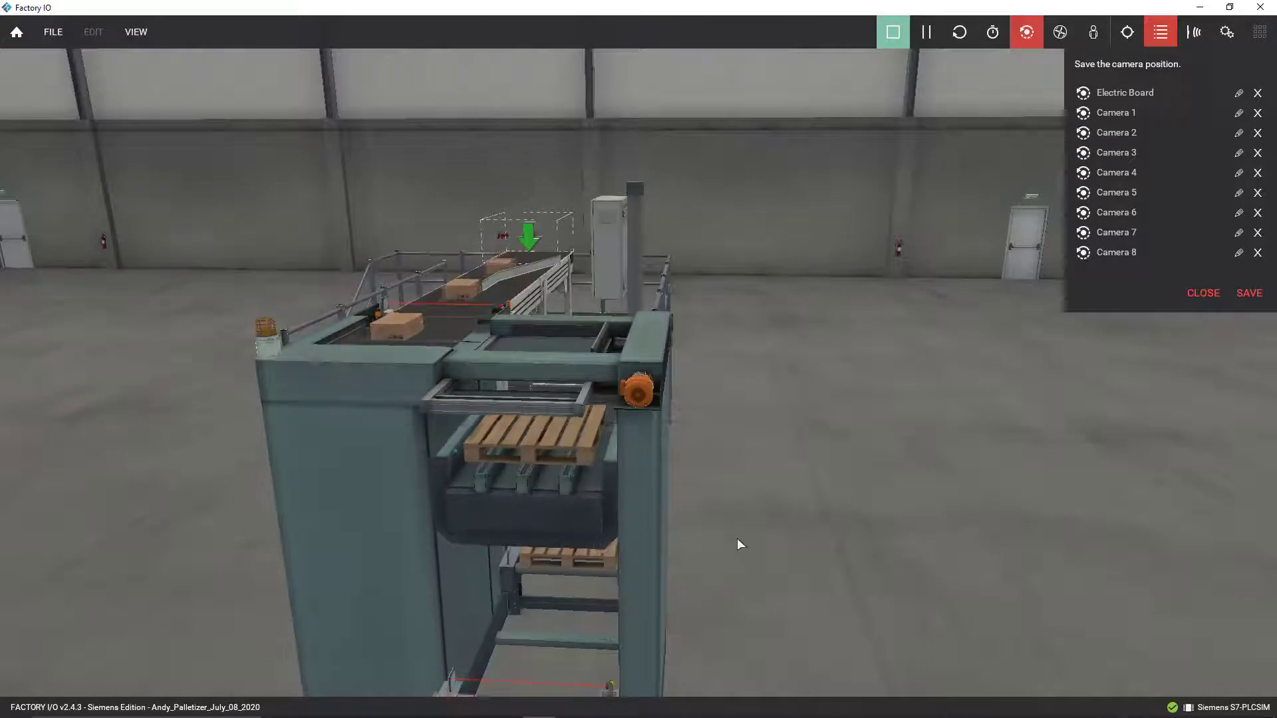
pyautogui.moveTo(737, 537); pyautogui.dragTo(632, 393)
pyautogui.scroll(-3, 843, 522)
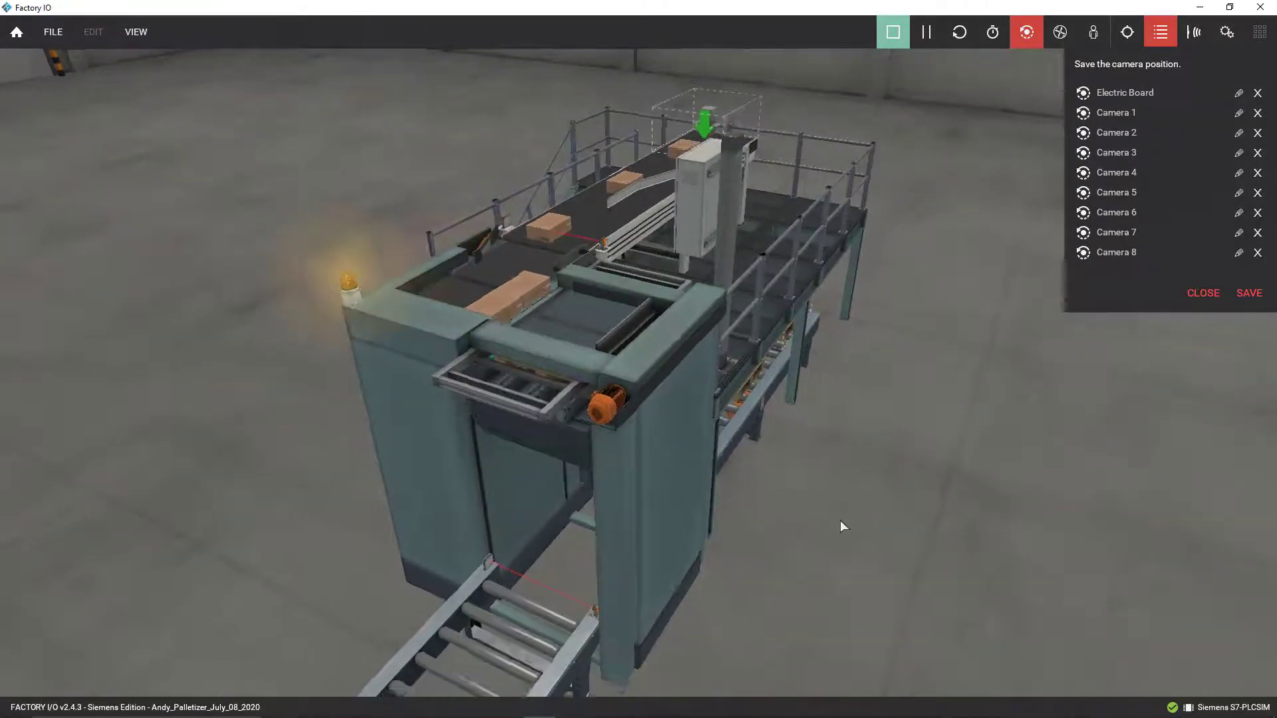
pyautogui.scroll(3, 714, 426)
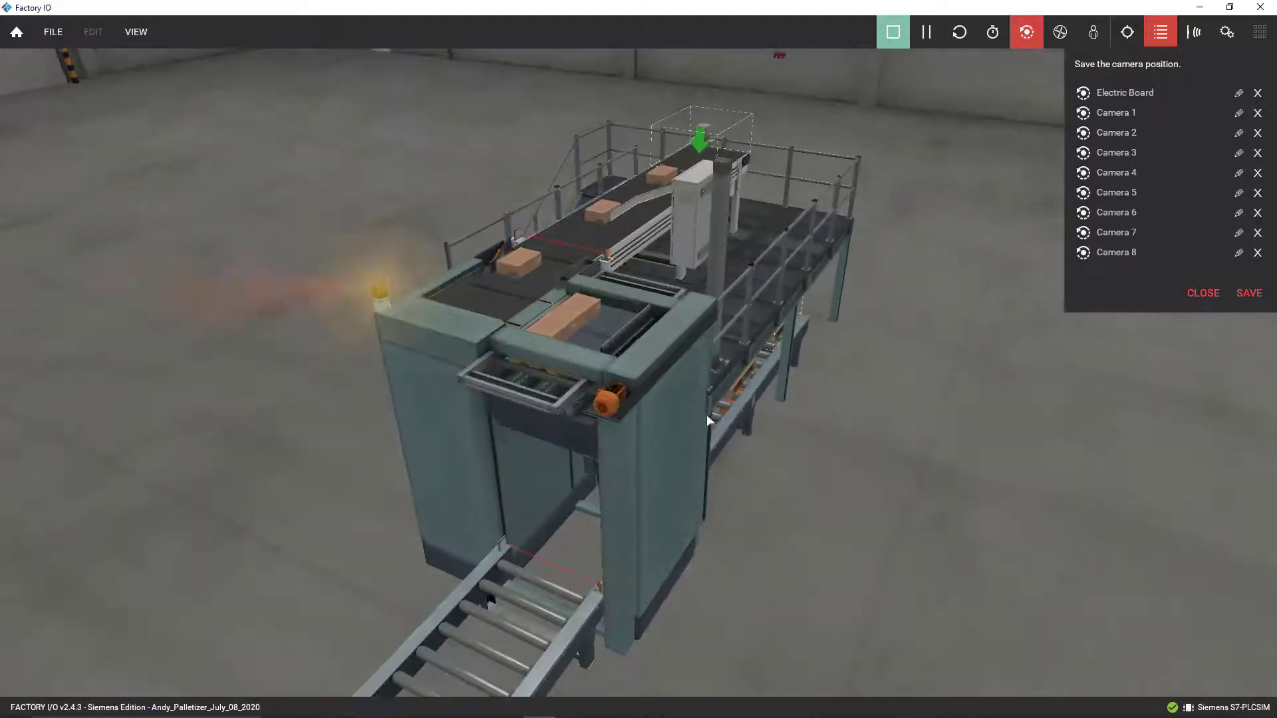
pyautogui.moveTo(858, 485); pyautogui.dragTo(832, 473)
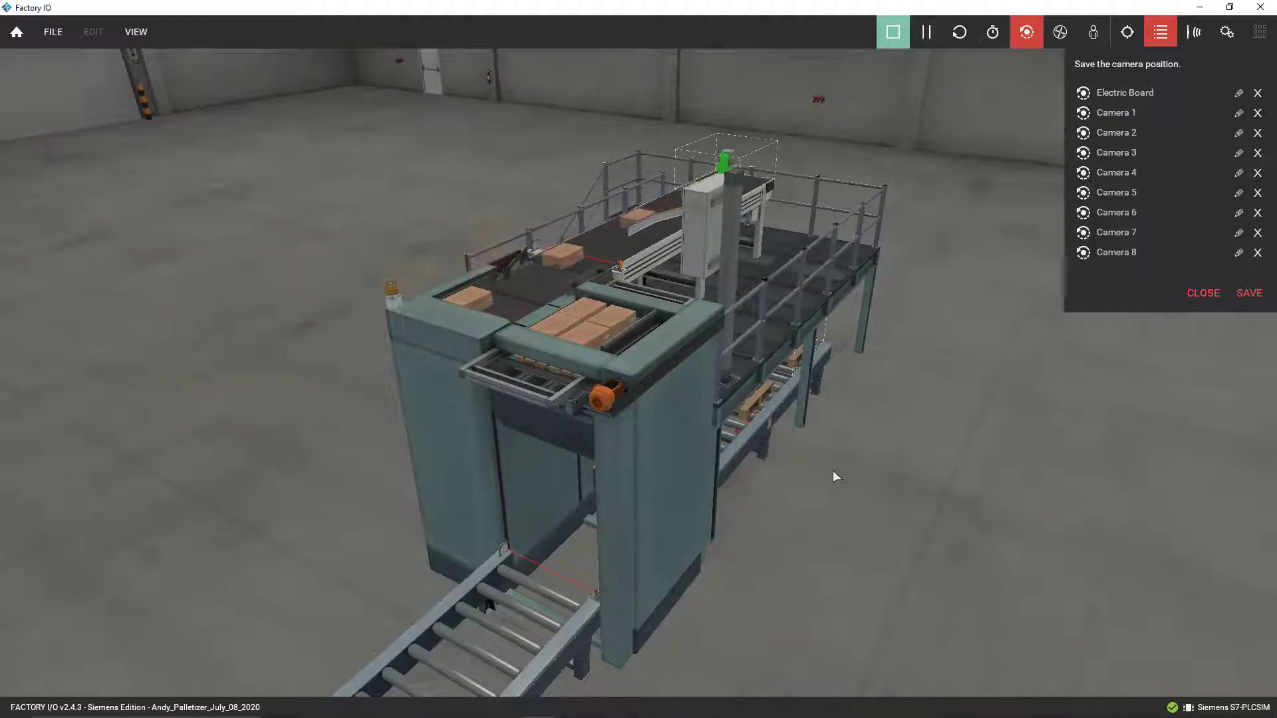
pyautogui.scroll(-8, 837, 477)
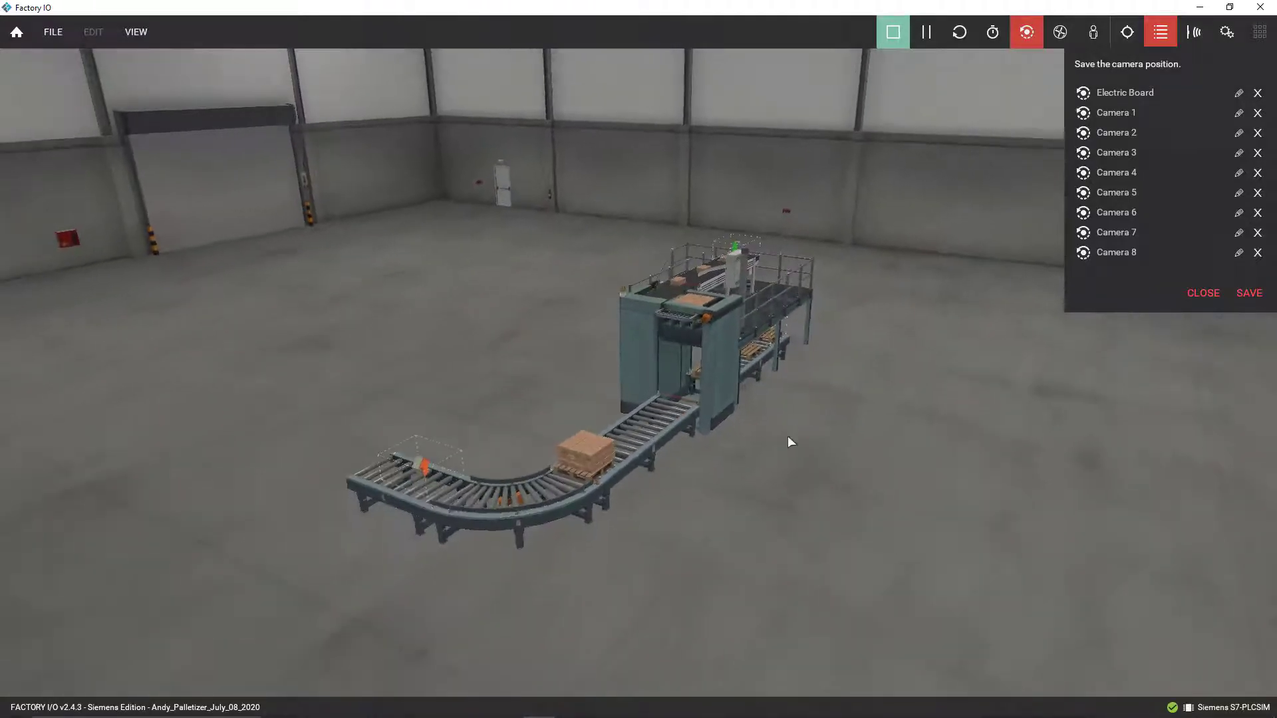
pyautogui.scroll(5, 788, 439)
pyautogui.scroll(-3, 771, 412)
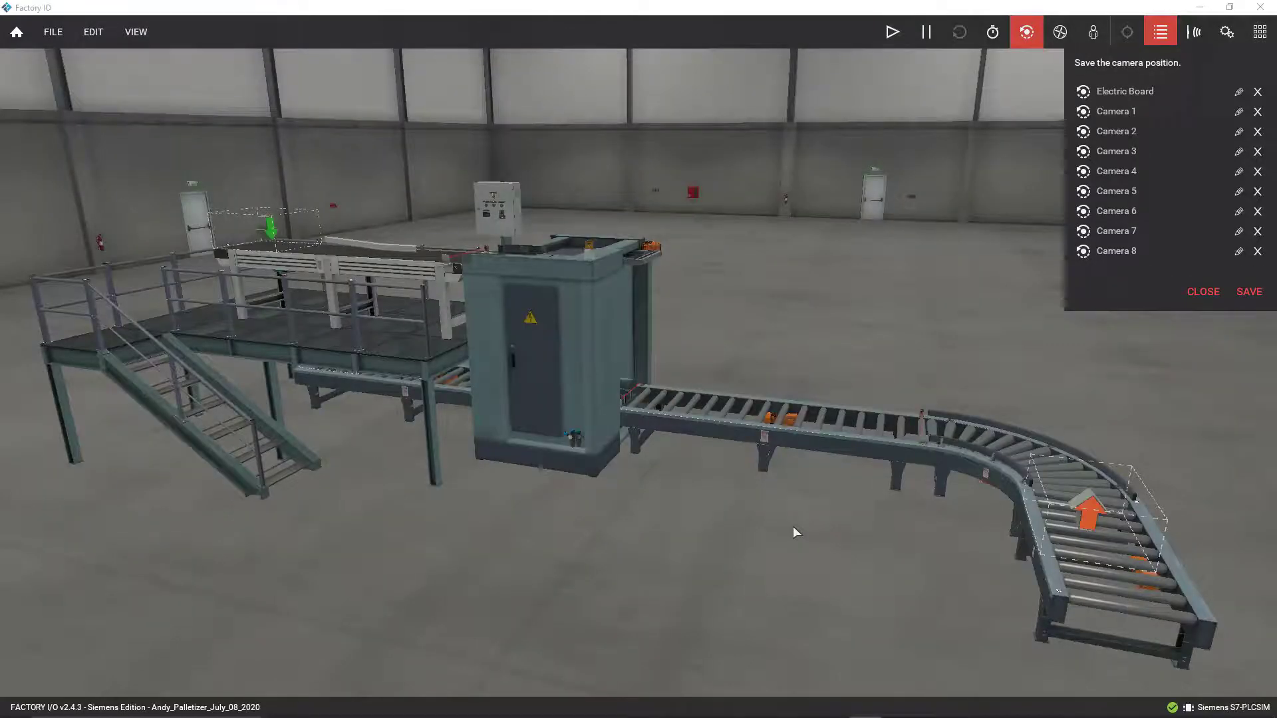
# Step: Open the OB_Master ladder block in TIA Portal at Network 1
pyautogui.hotkey('alt', 'Tab')
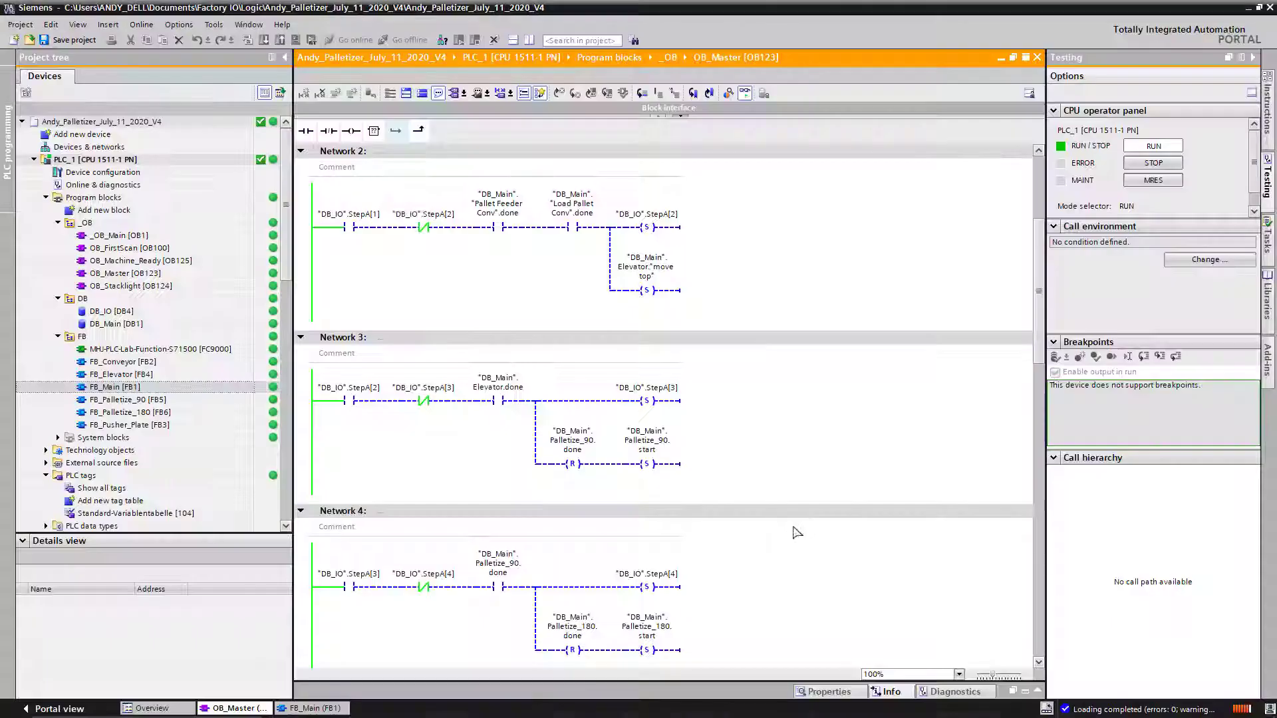
pyautogui.click(85, 278)
pyautogui.click(703, 351)
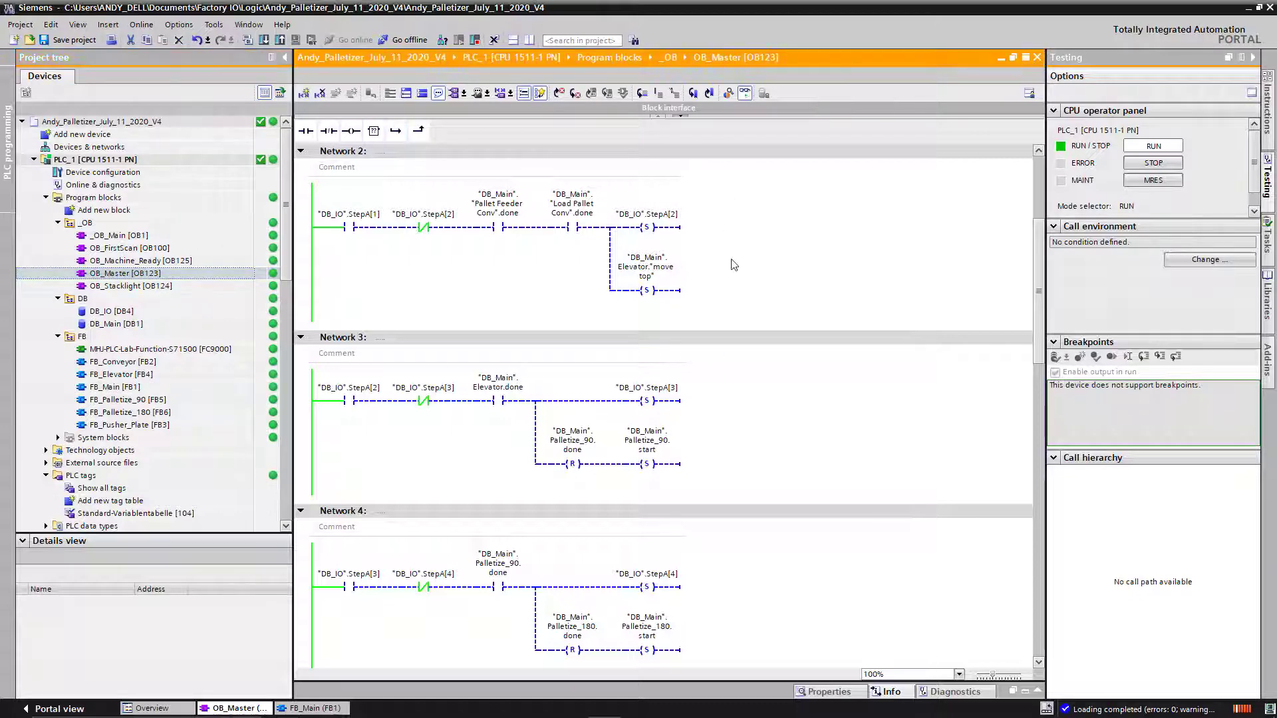
pyautogui.scroll(3, 733, 265)
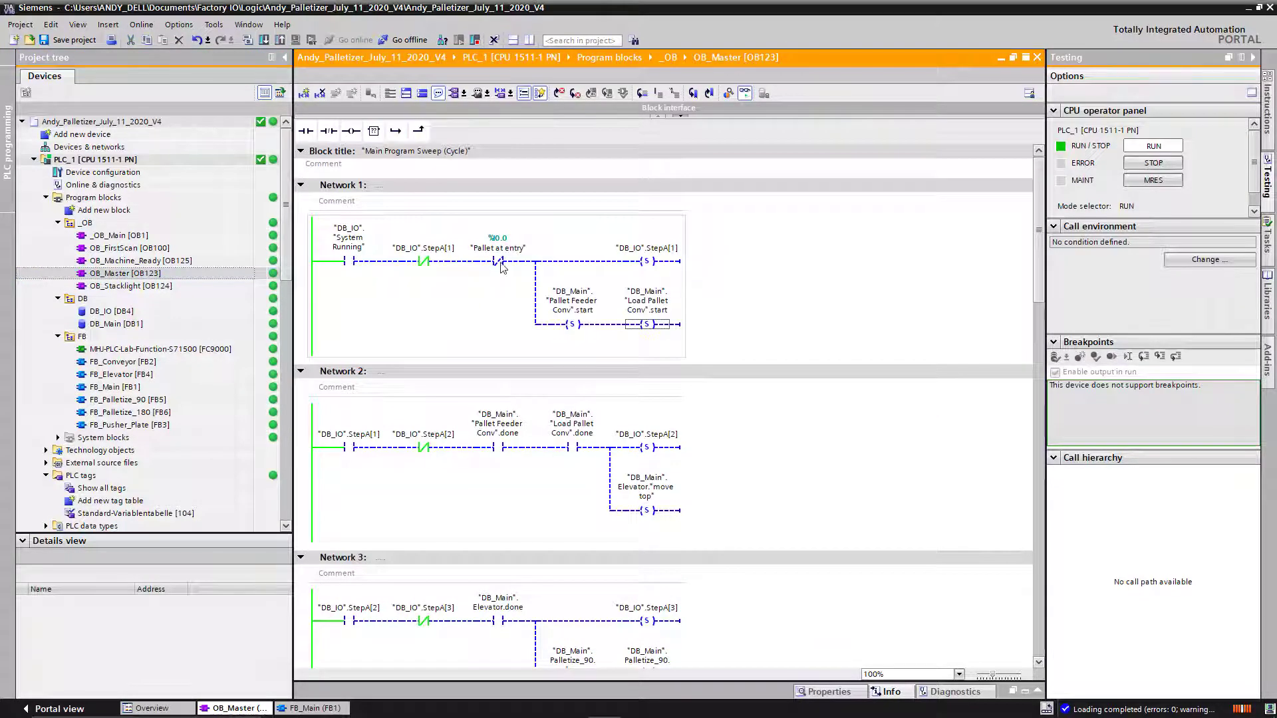
# Step: Switch the simulated PLC_1 to RUN in PLCSIM and return to Factory IO
pyautogui.hotkey('alt', 'Tab')
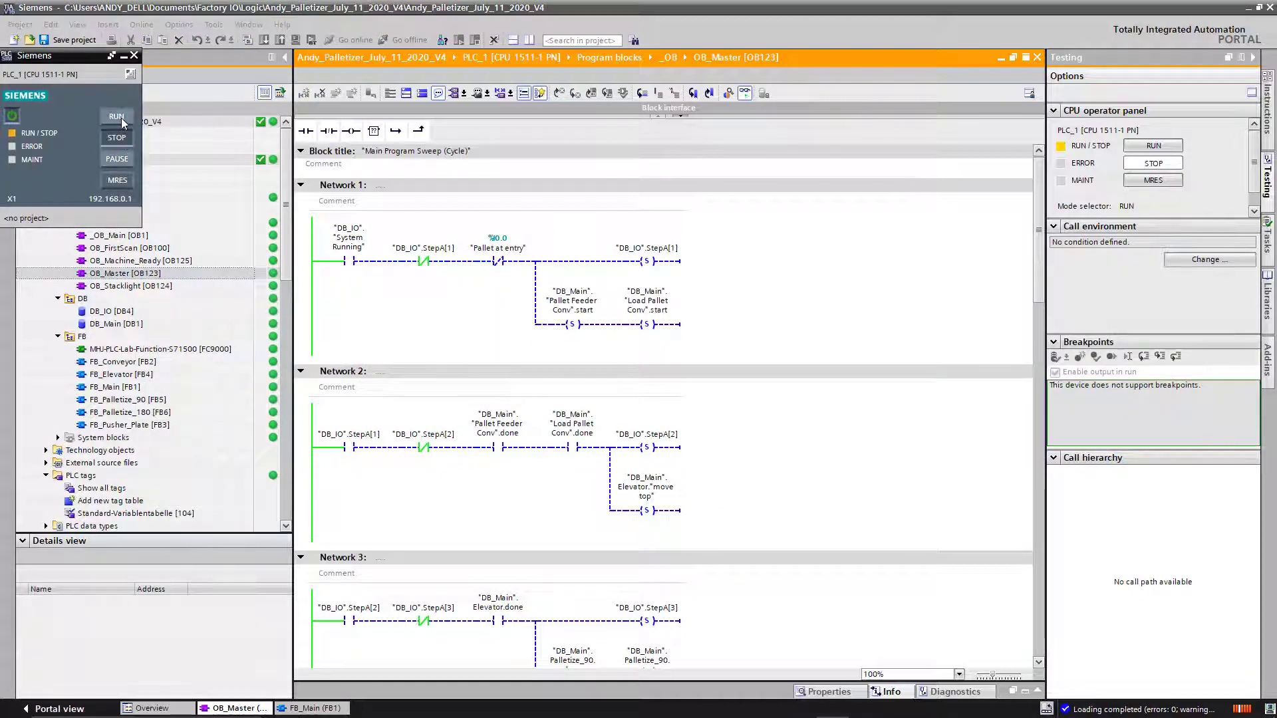
pyautogui.click(121, 117)
pyautogui.hotkey('alt', 'Tab')
pyautogui.hotkey('alt', 'Tab')
pyautogui.hotkey('alt', 'Tab')
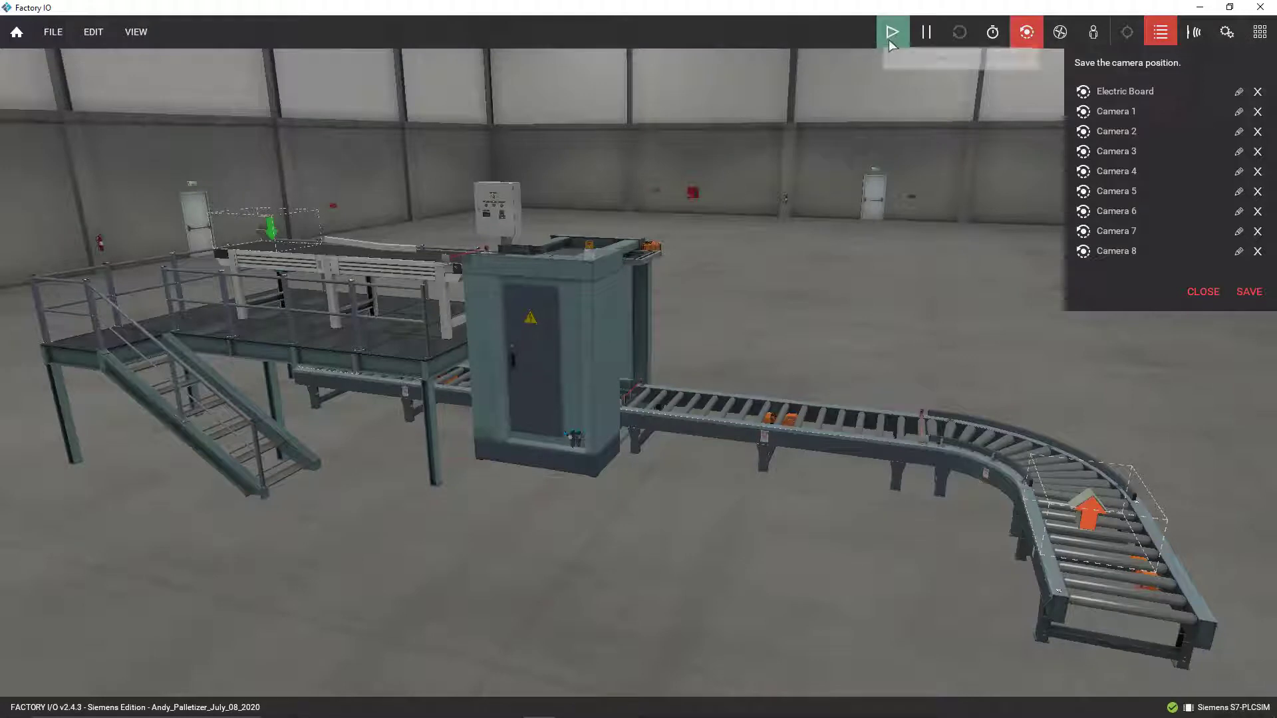
# Step: Check the driver I/O mapping screen, then return to the 3D scene
pyautogui.click(53, 32)
pyautogui.click(188, 166)
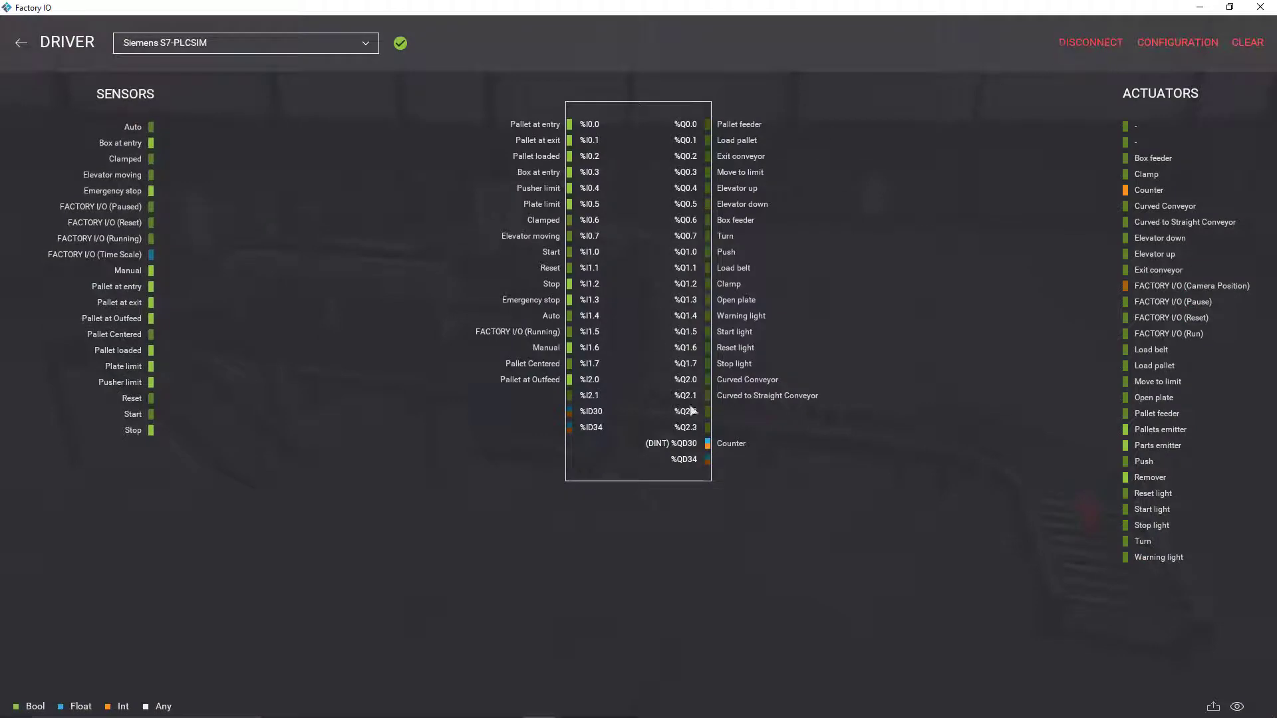
pyautogui.click(21, 43)
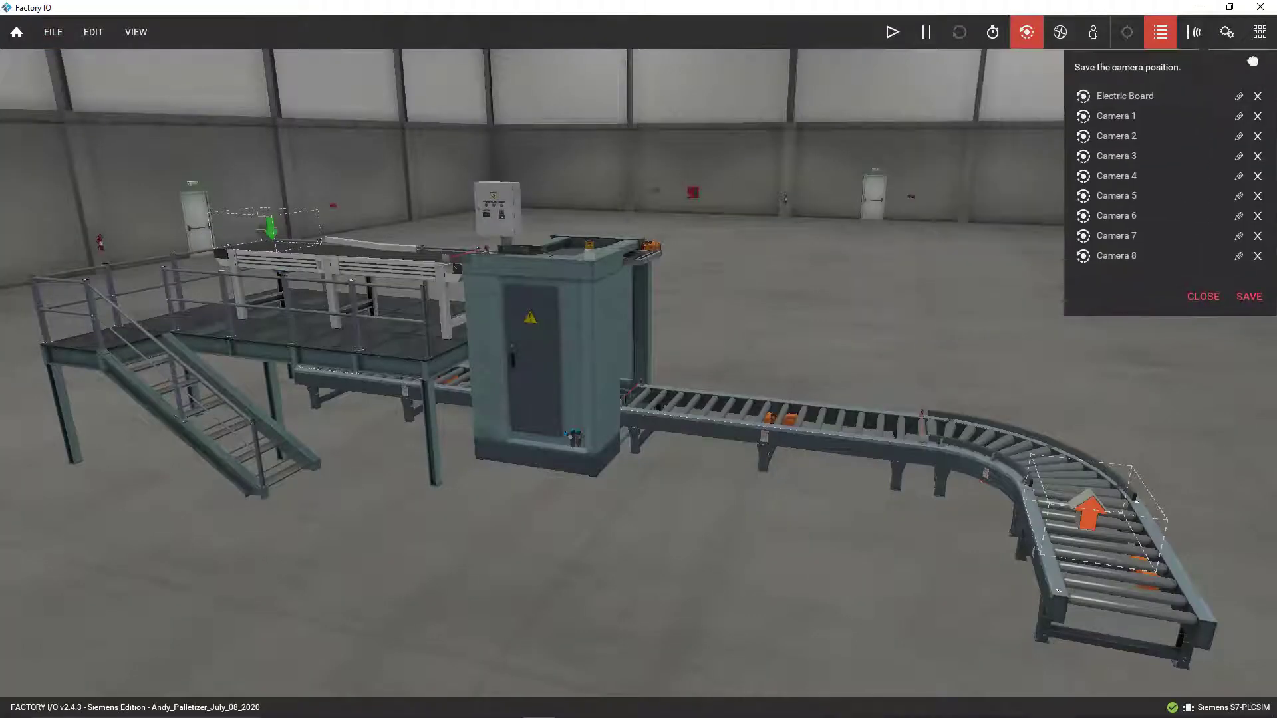
# Step: Cycle through the Electric Board, Camera 1, 2 and 3 views, ending on Camera 4
pyautogui.click(1157, 94)
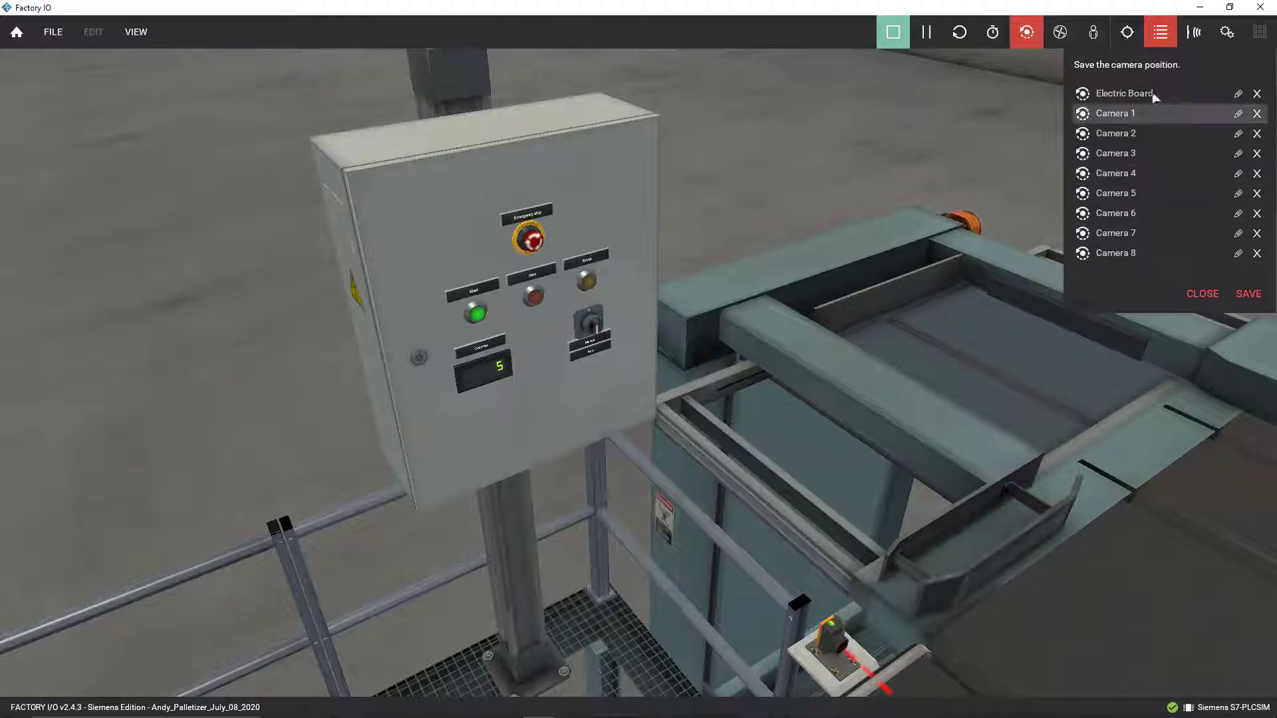
pyautogui.click(1147, 117)
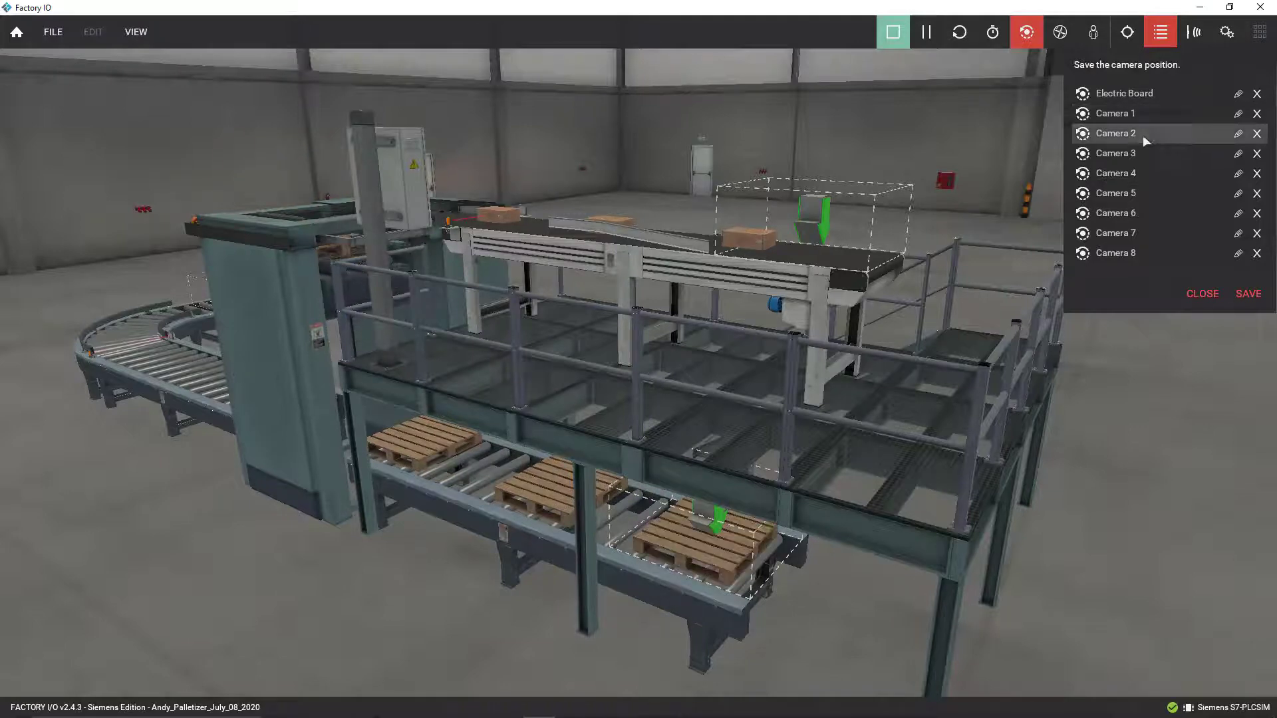
pyautogui.click(1142, 135)
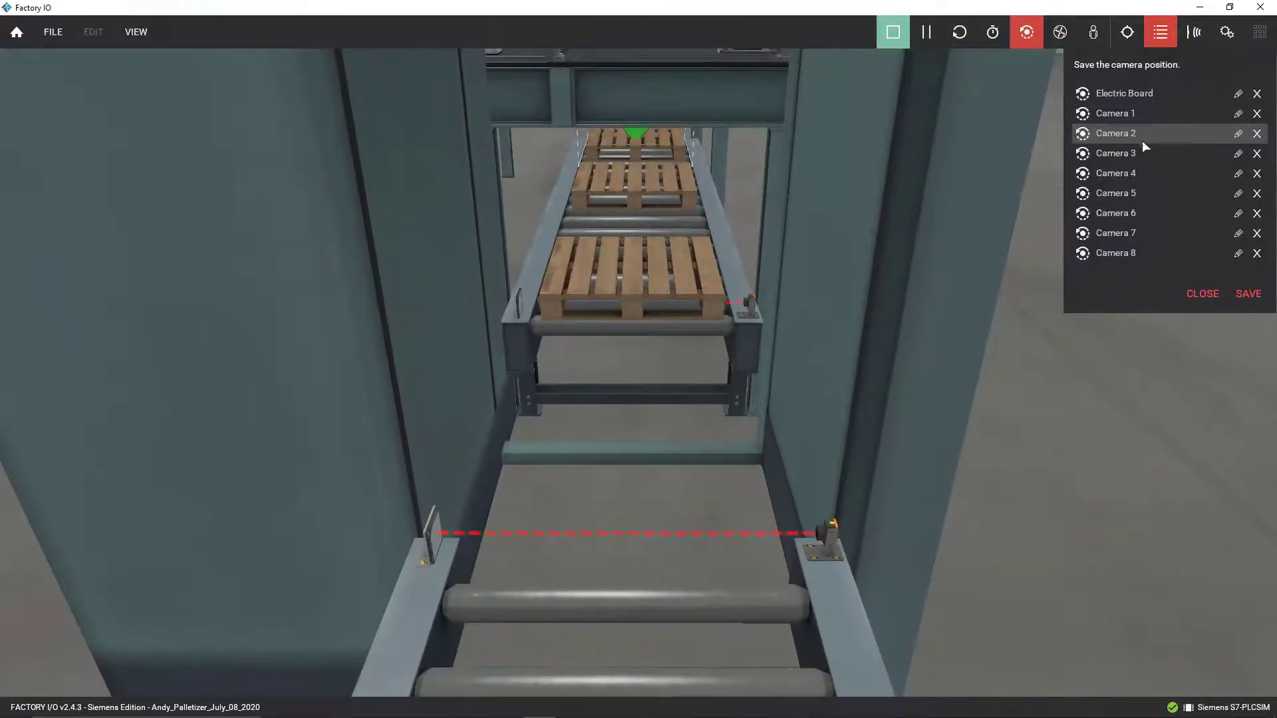
pyautogui.click(1140, 153)
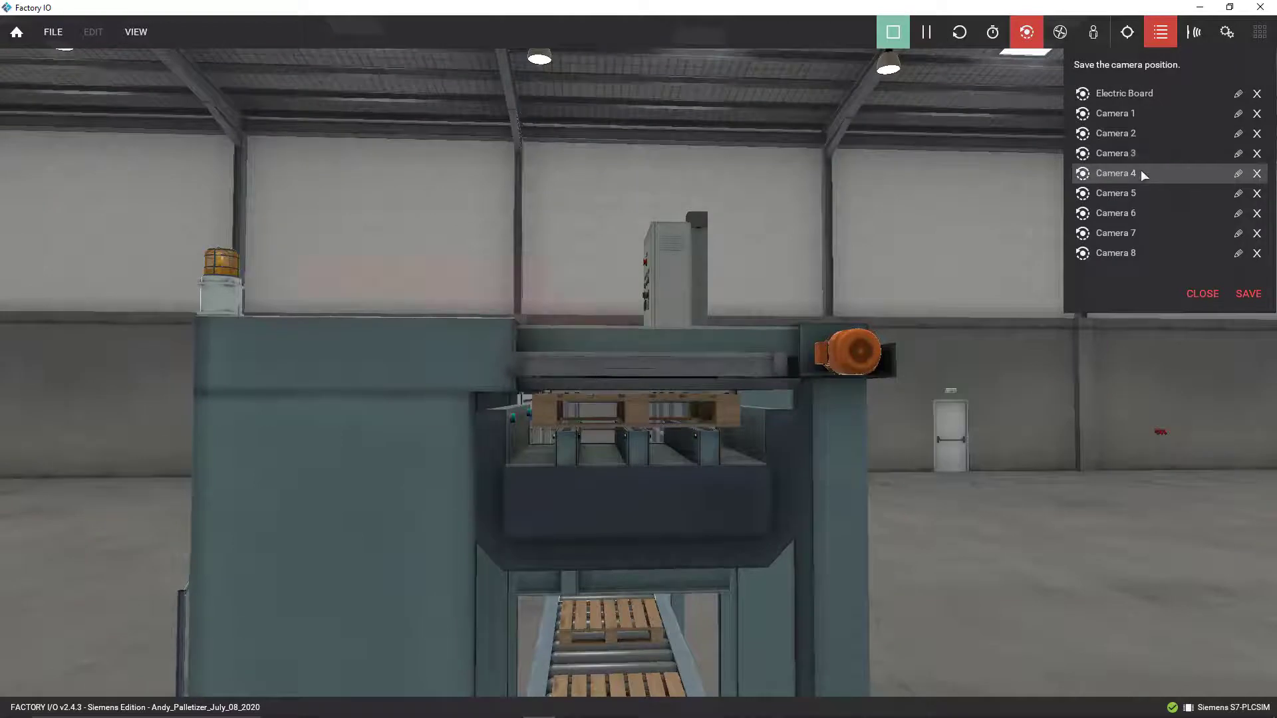
pyautogui.click(1144, 193)
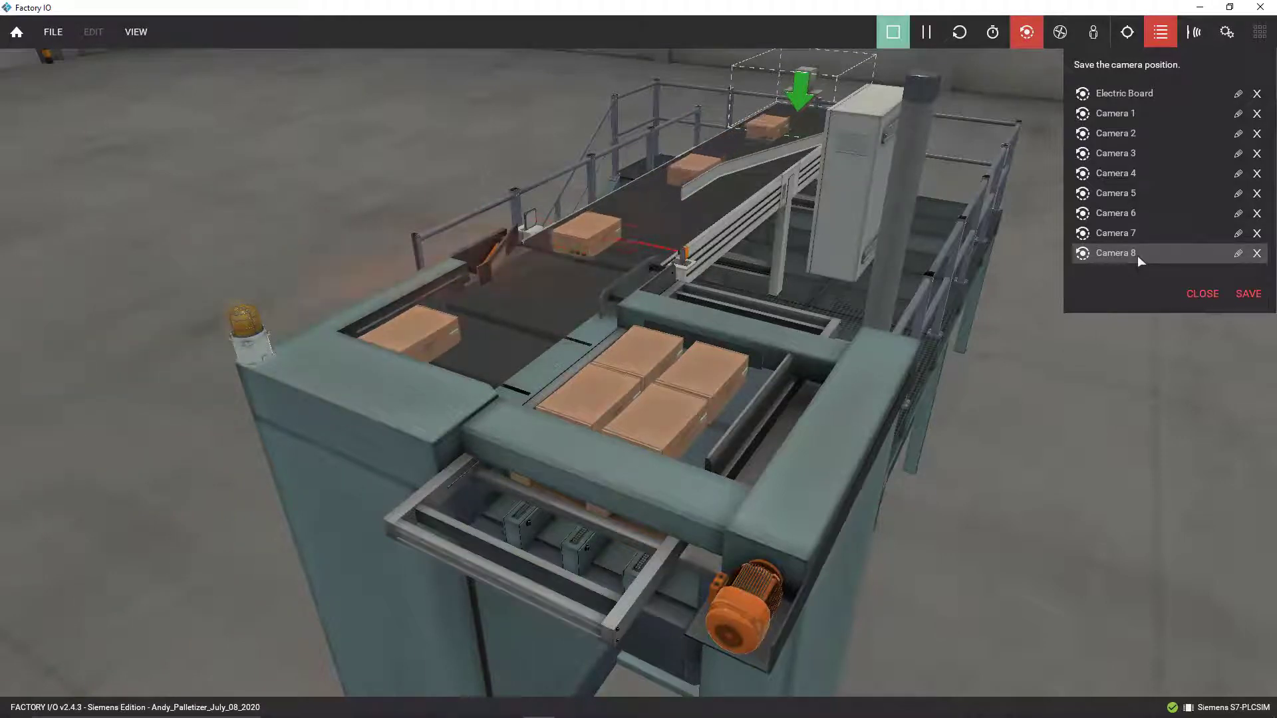
pyautogui.click(1137, 133)
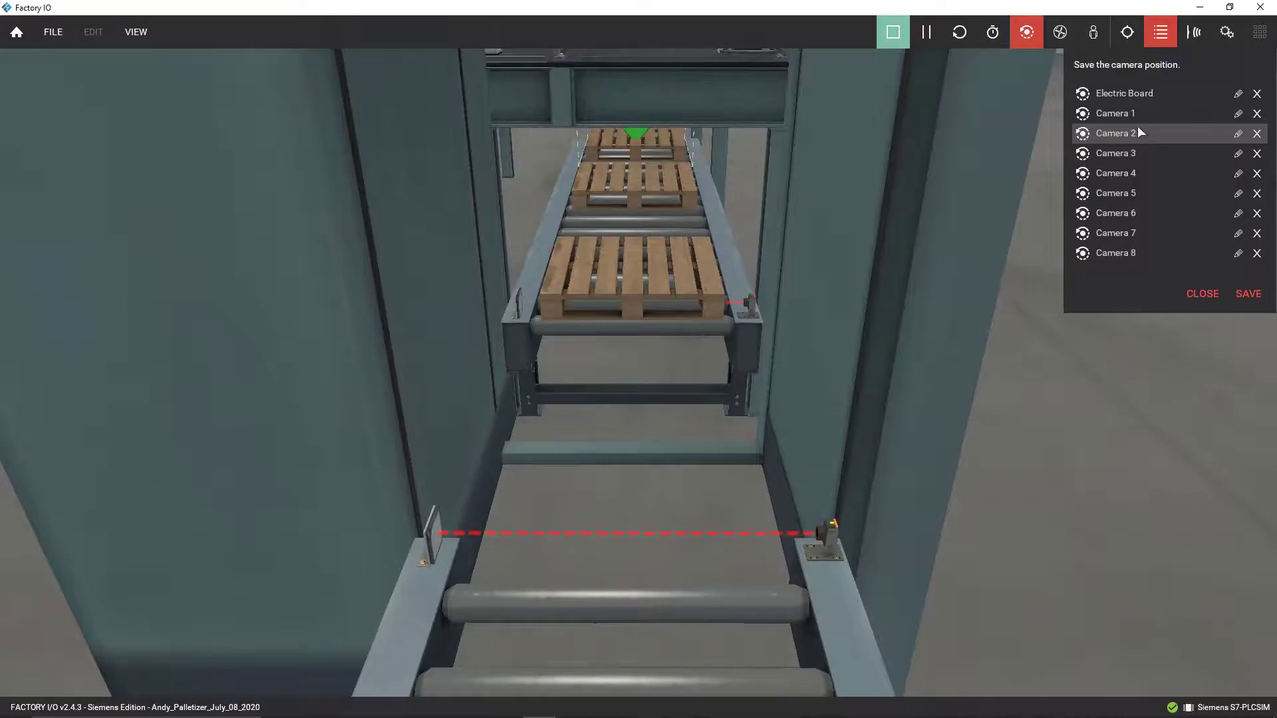
pyautogui.click(1137, 115)
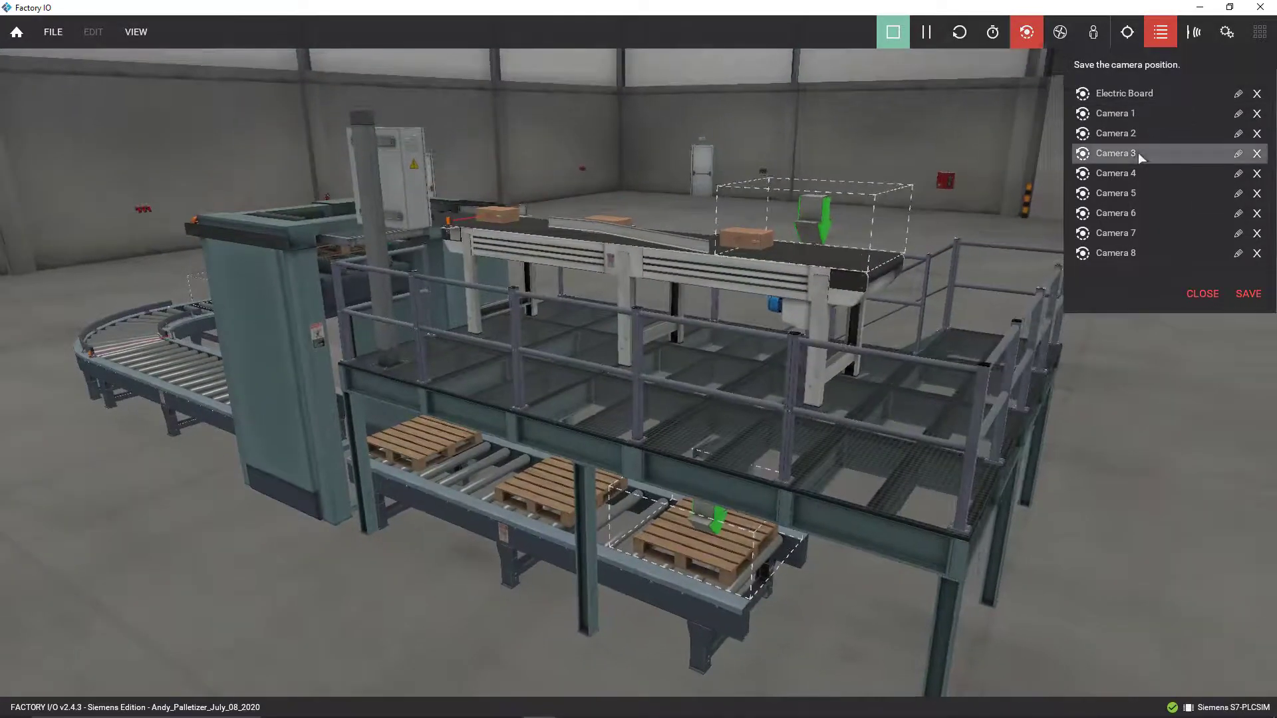
pyautogui.click(1138, 153)
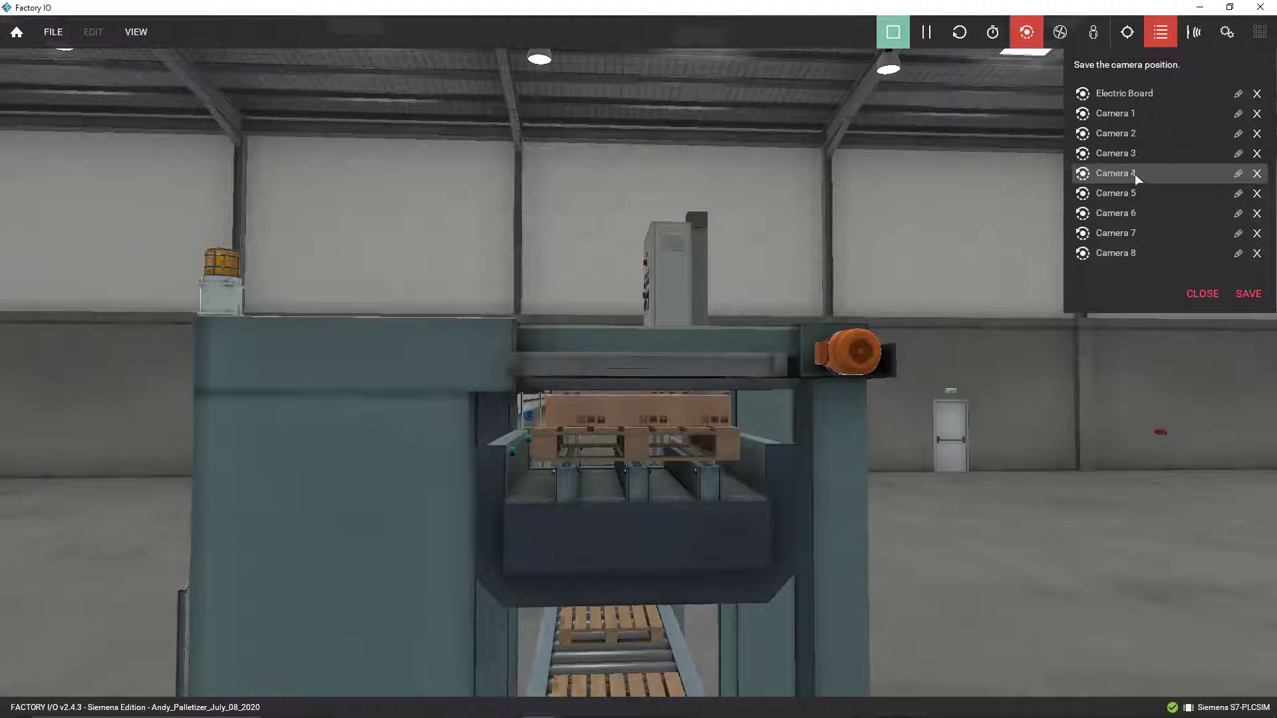
pyautogui.click(1135, 174)
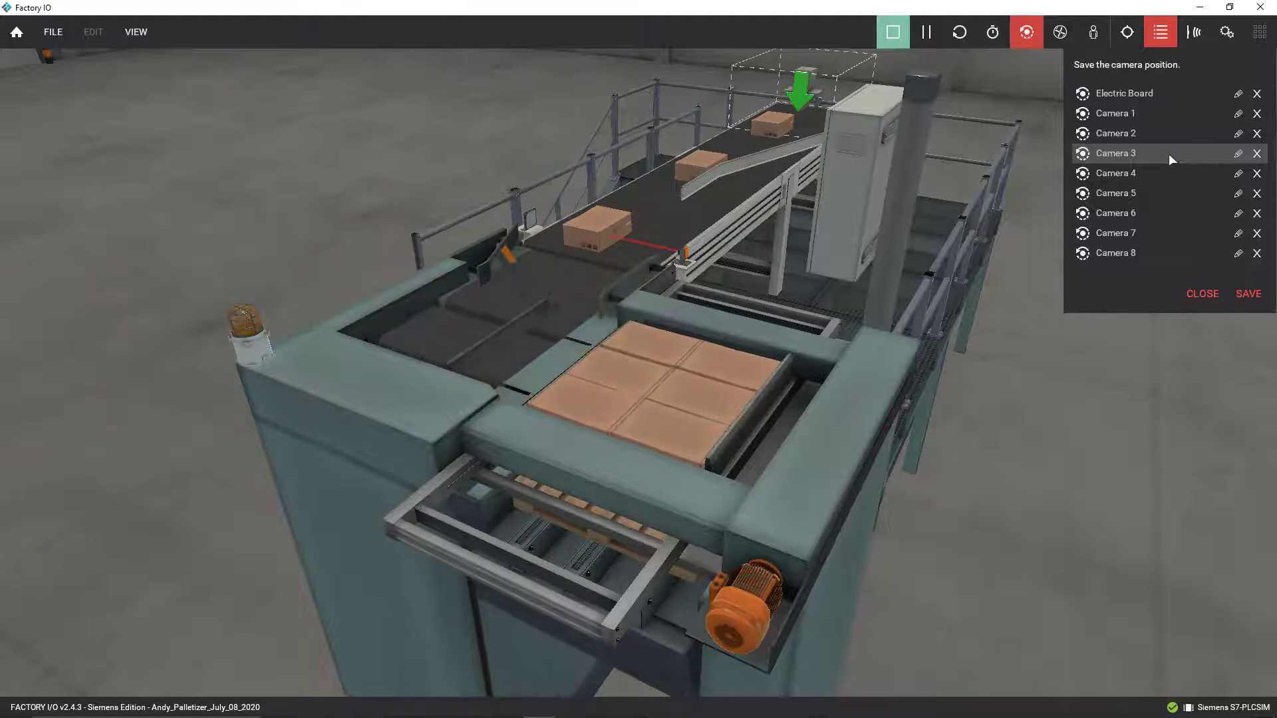
# Step: Cycle through the front view and Cameras 2, 1, 3, 5, 6, 7, ending on Camera 8
pyautogui.click(1171, 158)
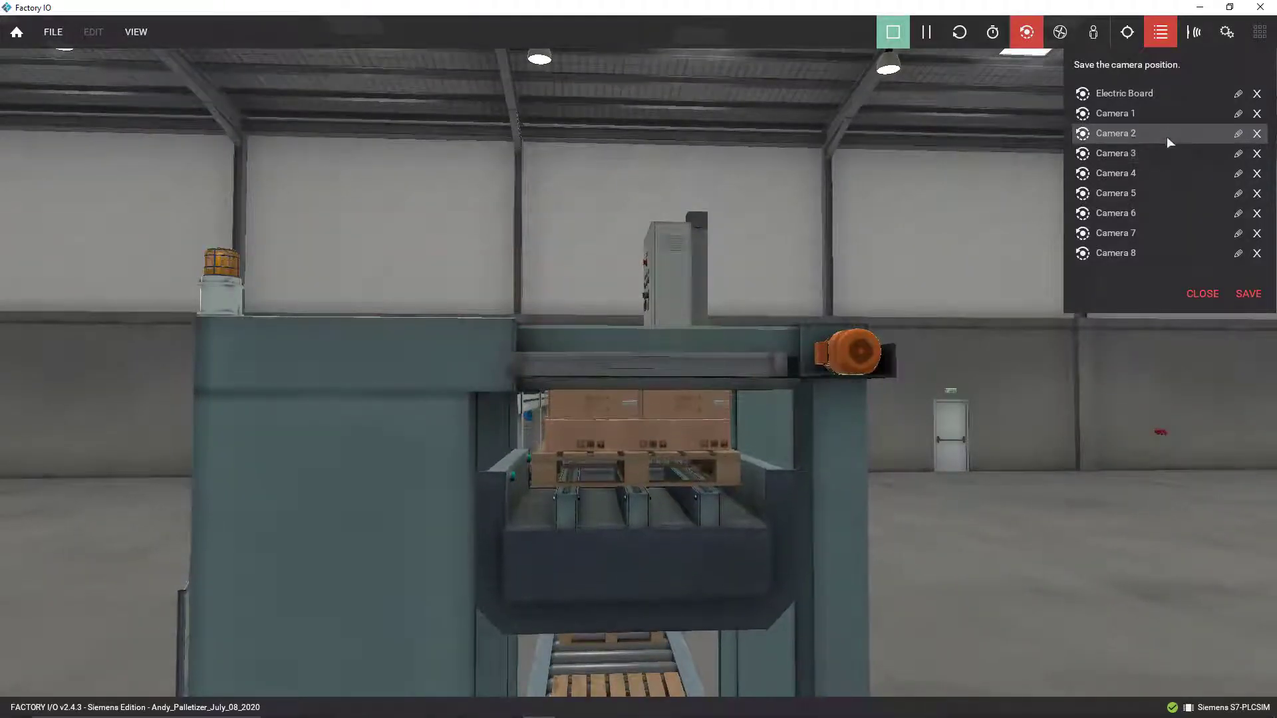
pyautogui.click(1167, 137)
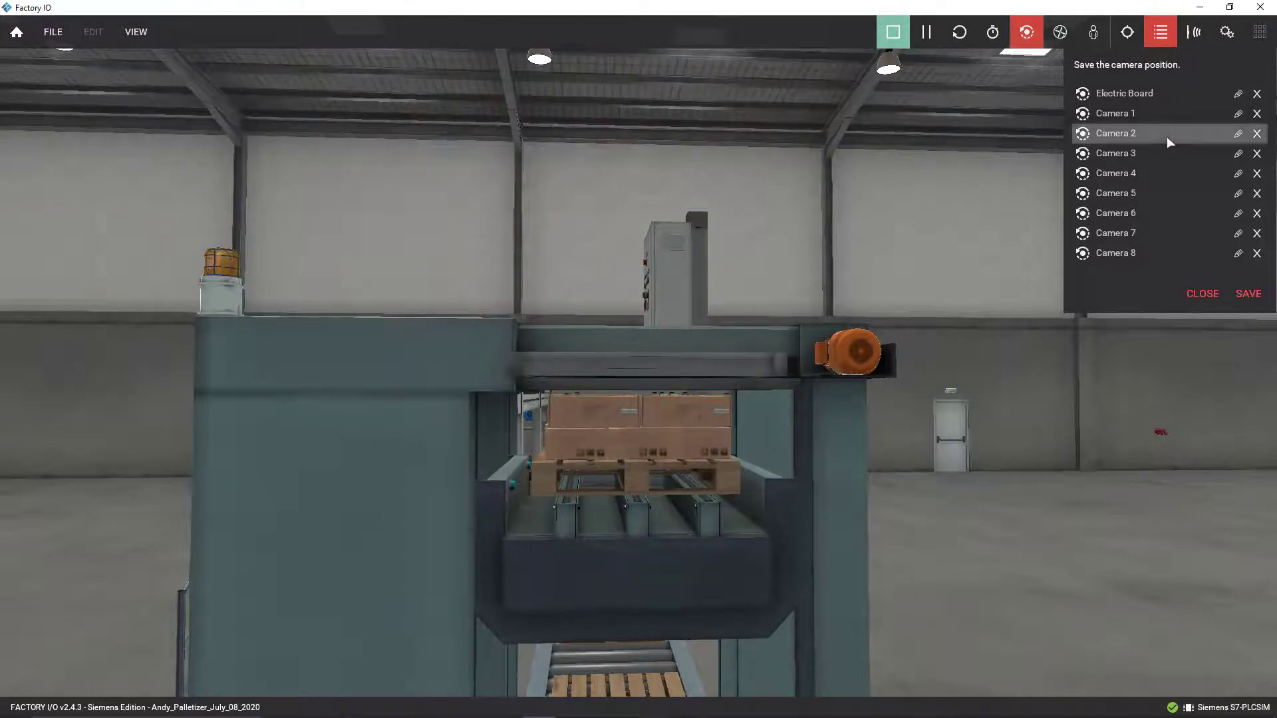
pyautogui.click(1165, 113)
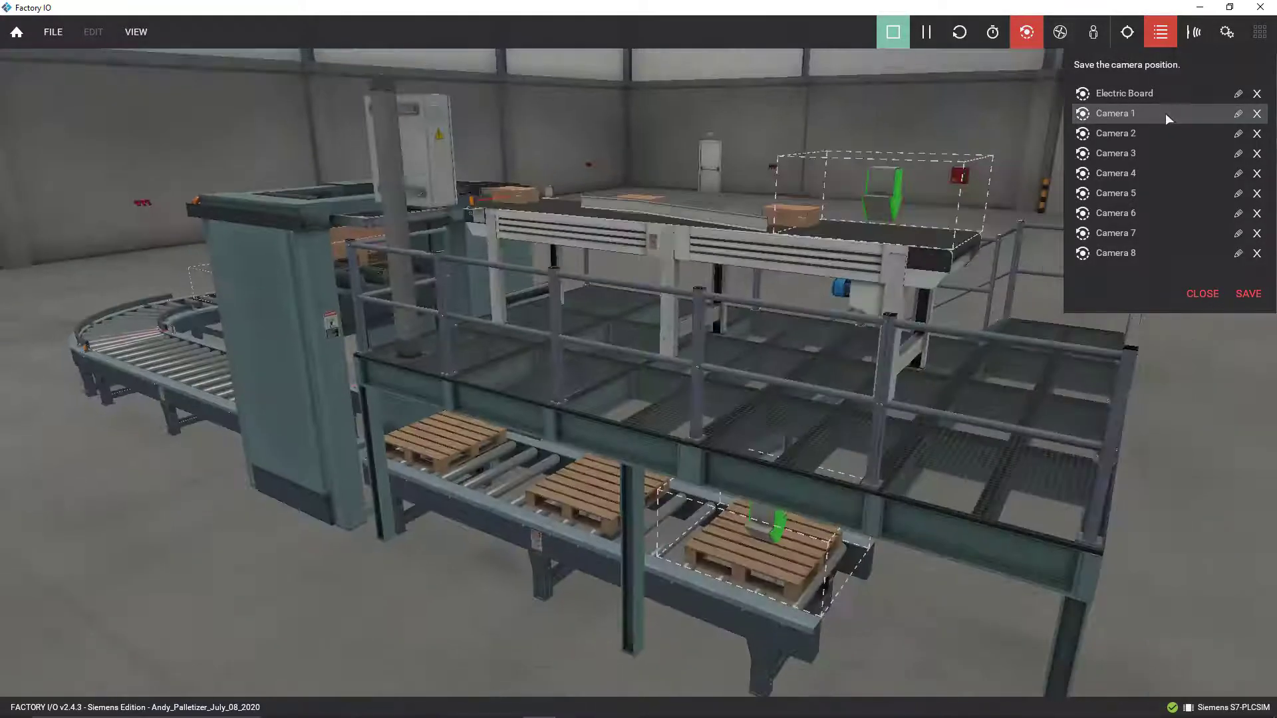
pyautogui.click(1154, 154)
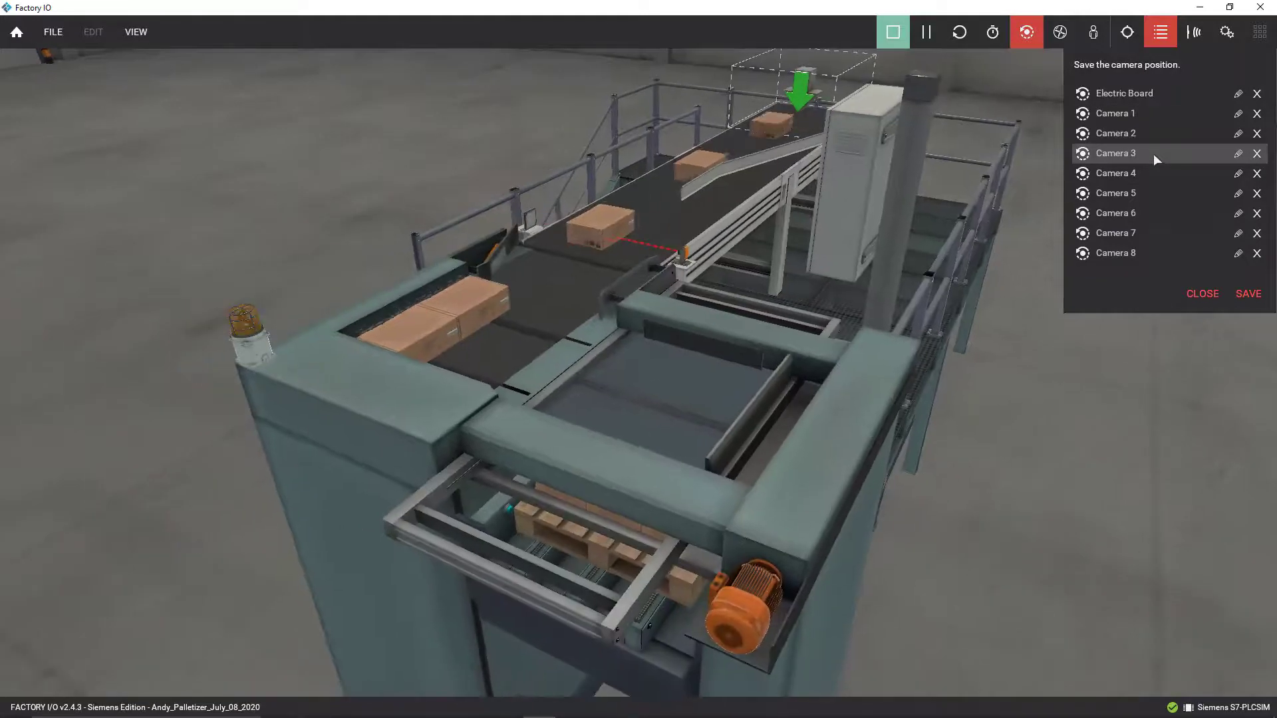
pyautogui.click(1150, 194)
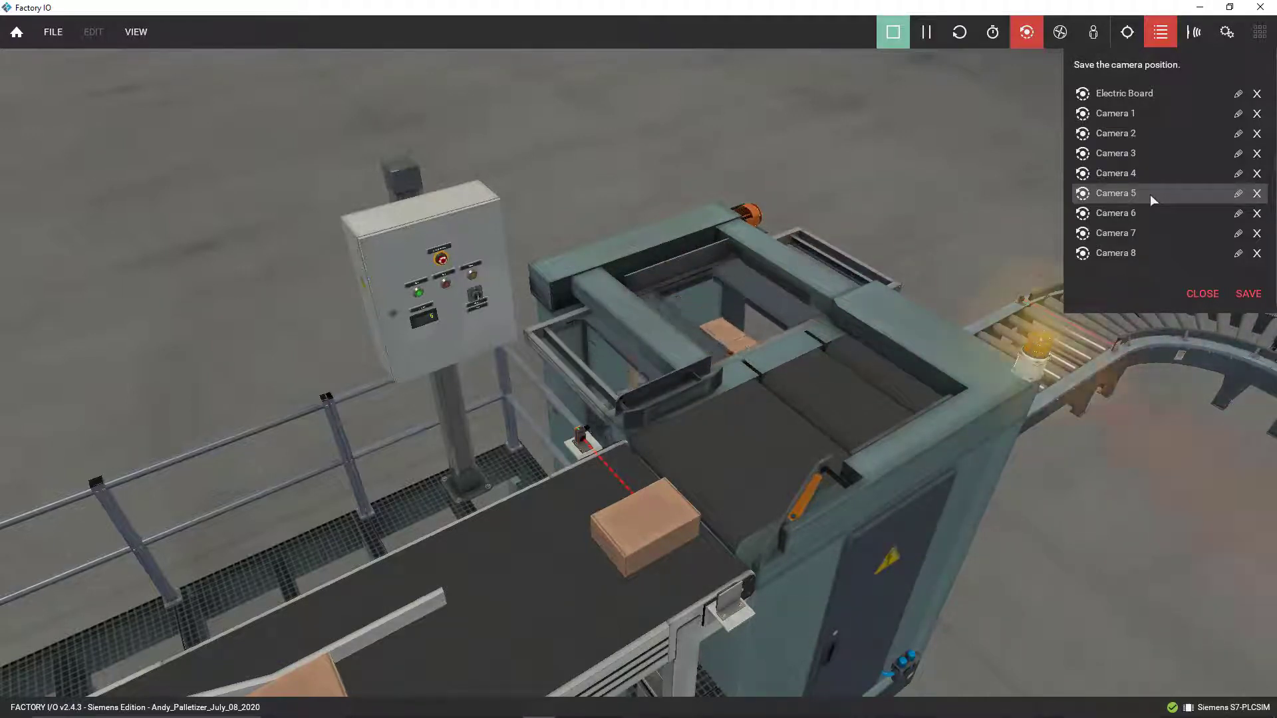
pyautogui.click(1147, 210)
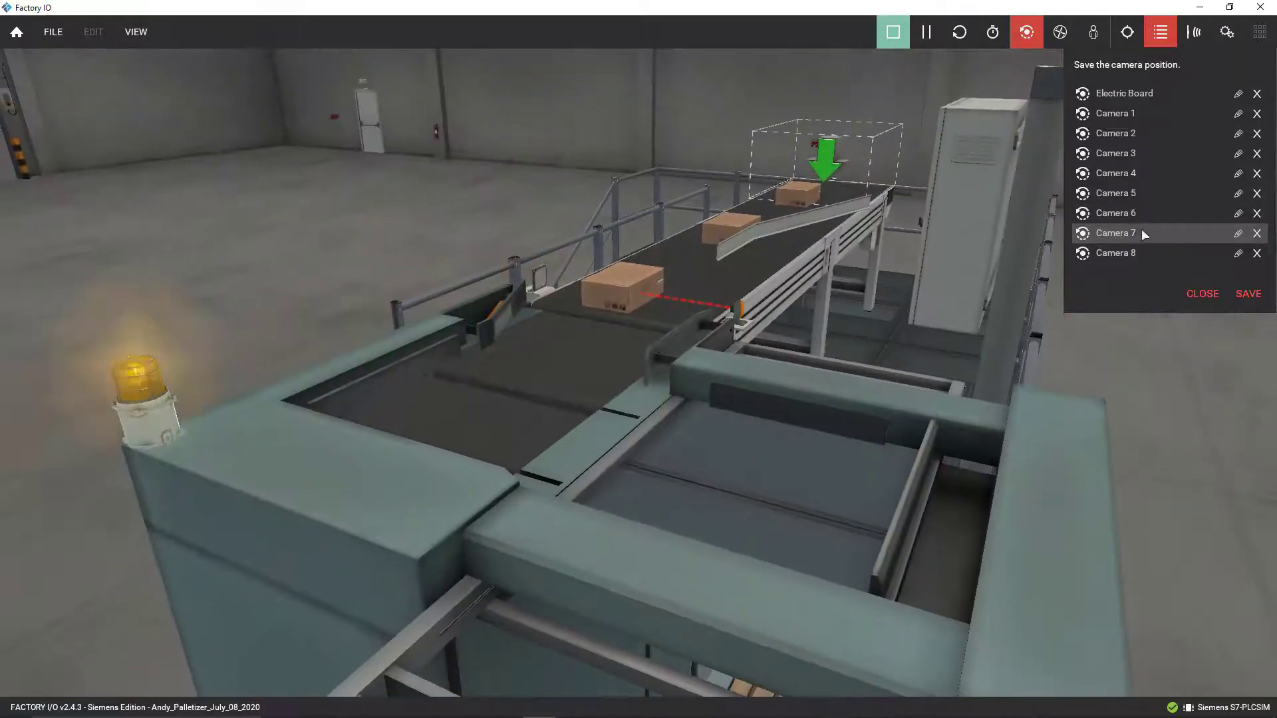
pyautogui.click(1141, 229)
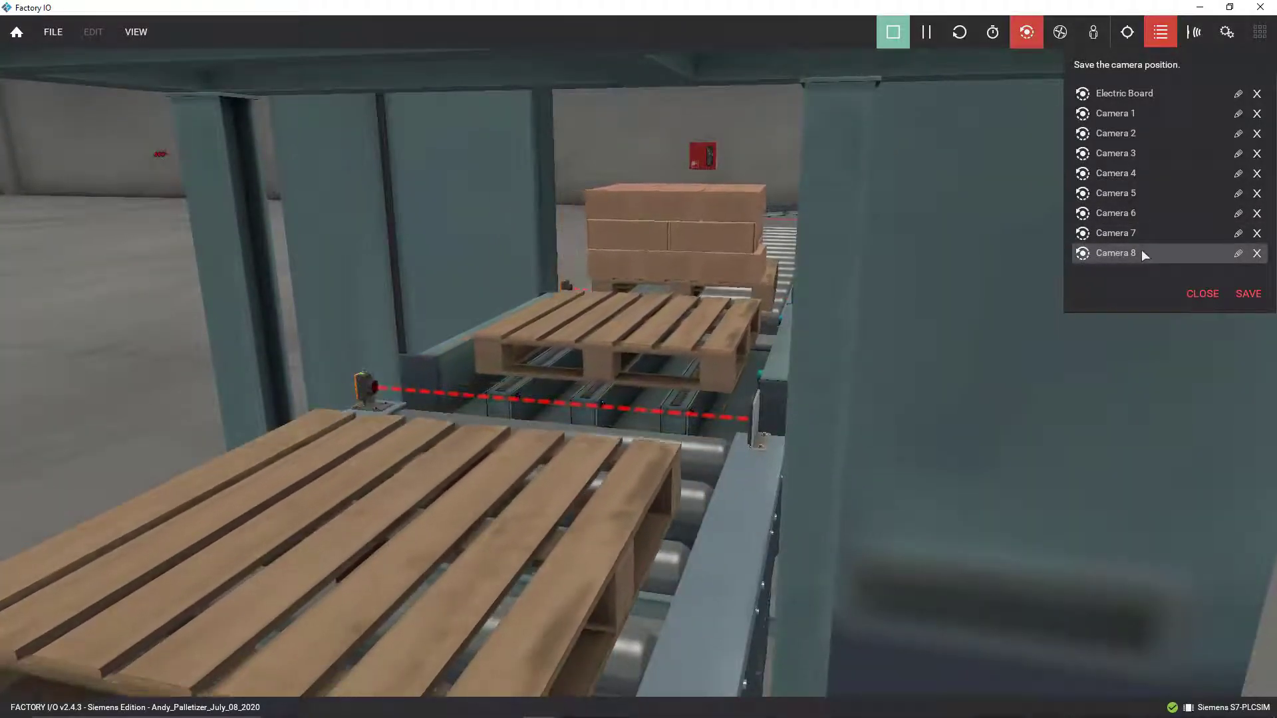
pyautogui.click(1141, 251)
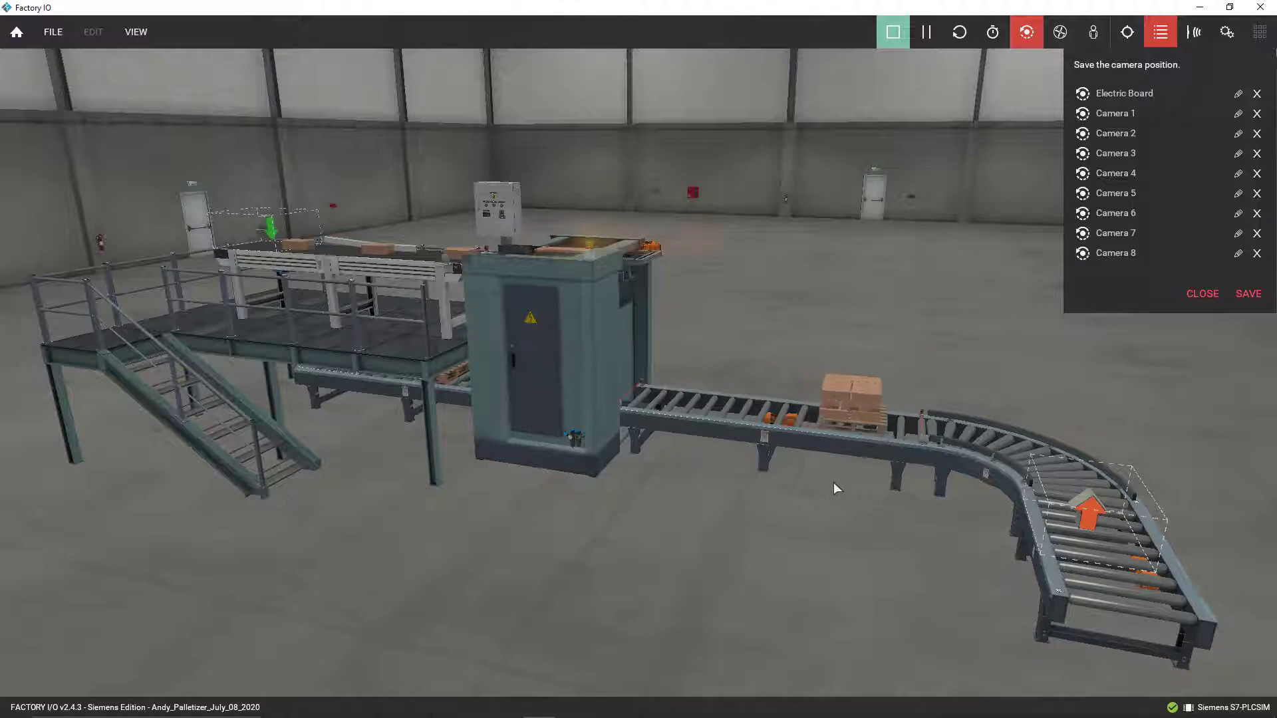
# Step: Orbit toward the palletizer, then view Cameras 2, 1, 3 and 4
pyautogui.moveTo(676, 520); pyautogui.dragTo(477, 453)
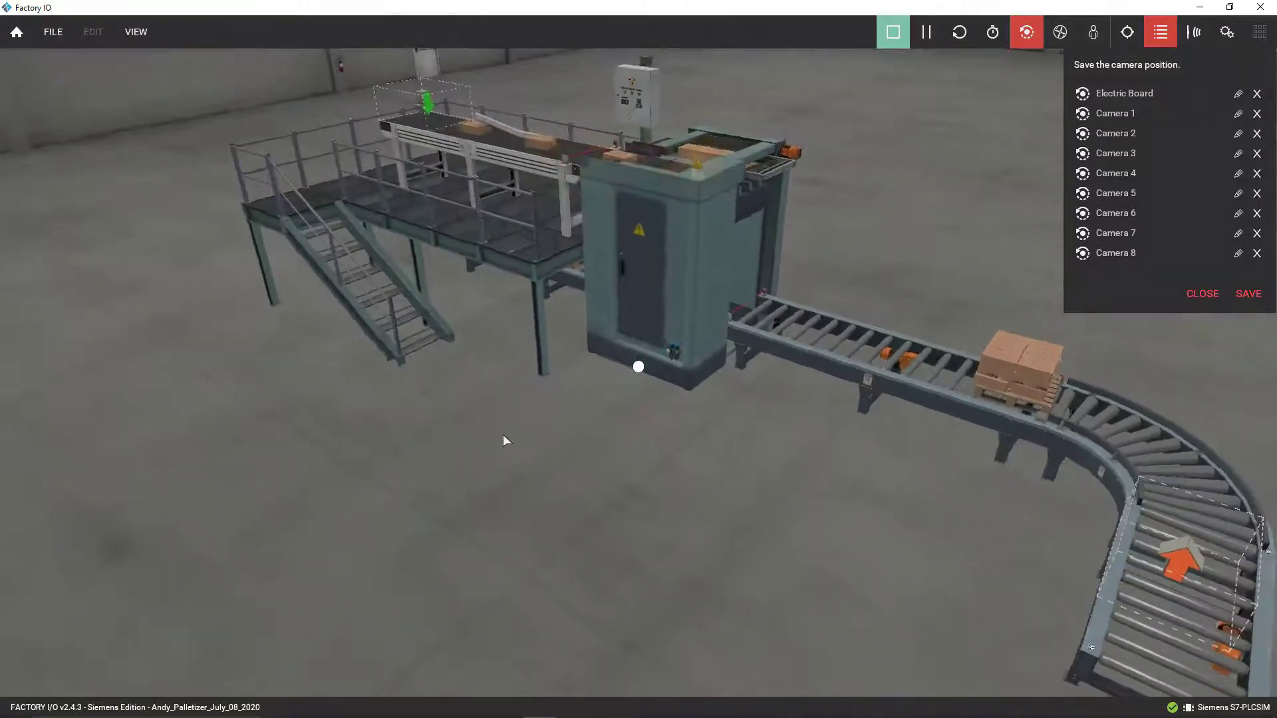
pyautogui.moveTo(733, 467); pyautogui.dragTo(684, 444)
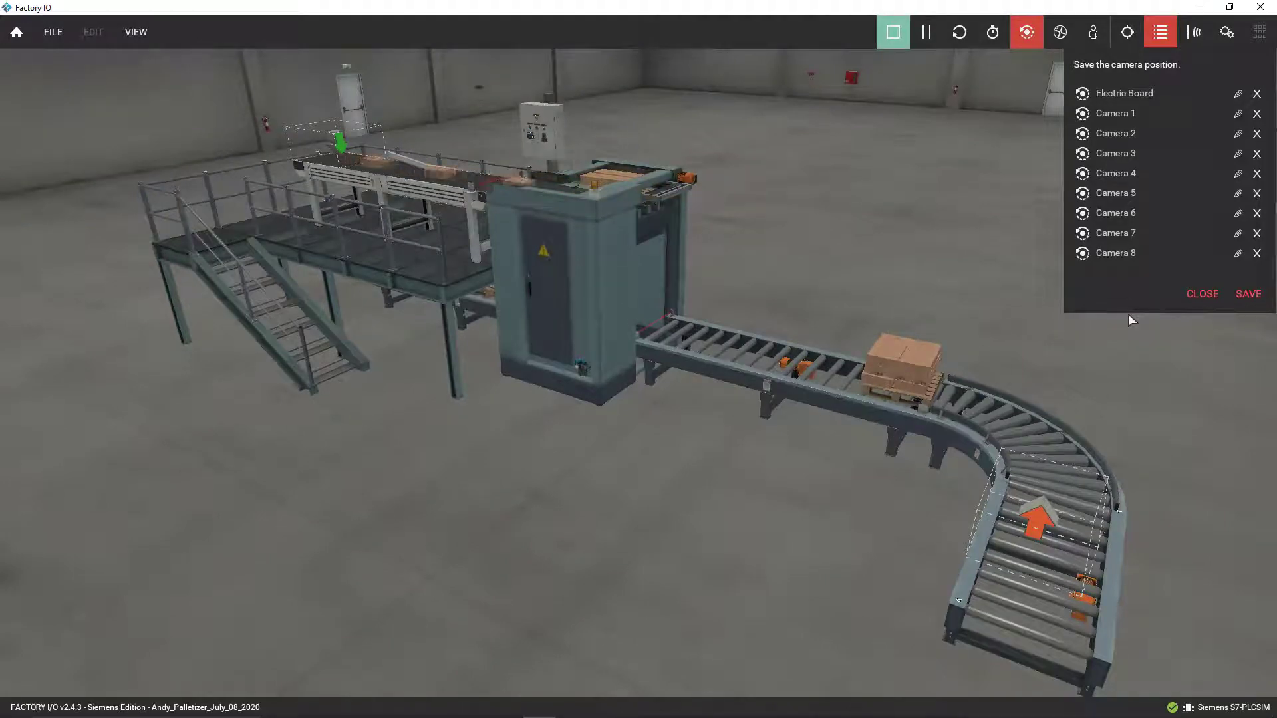
pyautogui.click(1149, 133)
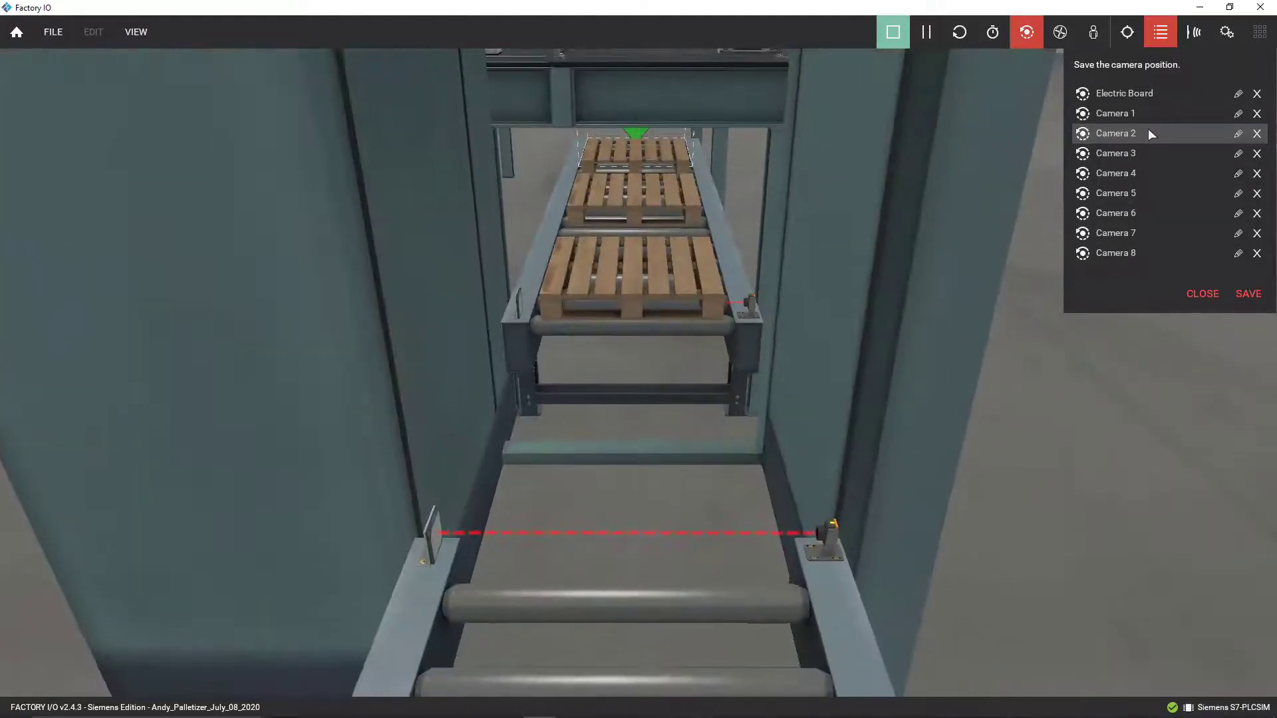
pyautogui.click(1143, 117)
pyautogui.click(1135, 152)
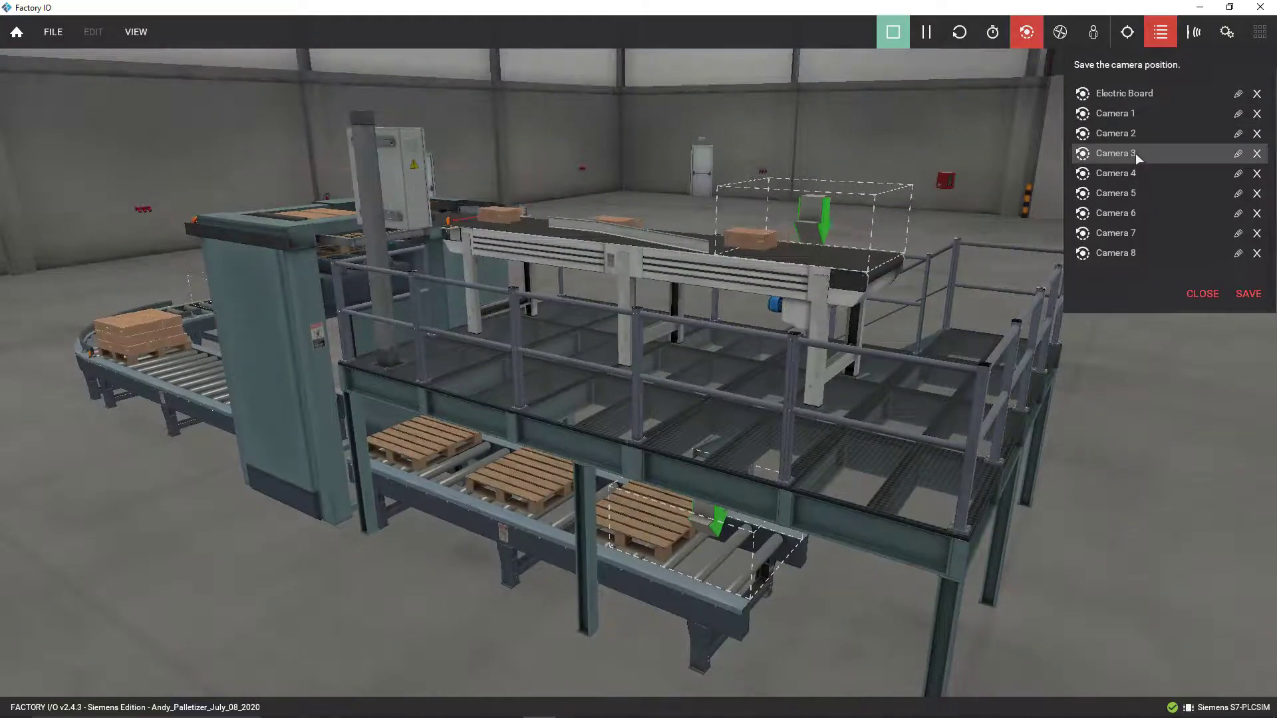
pyautogui.click(1136, 153)
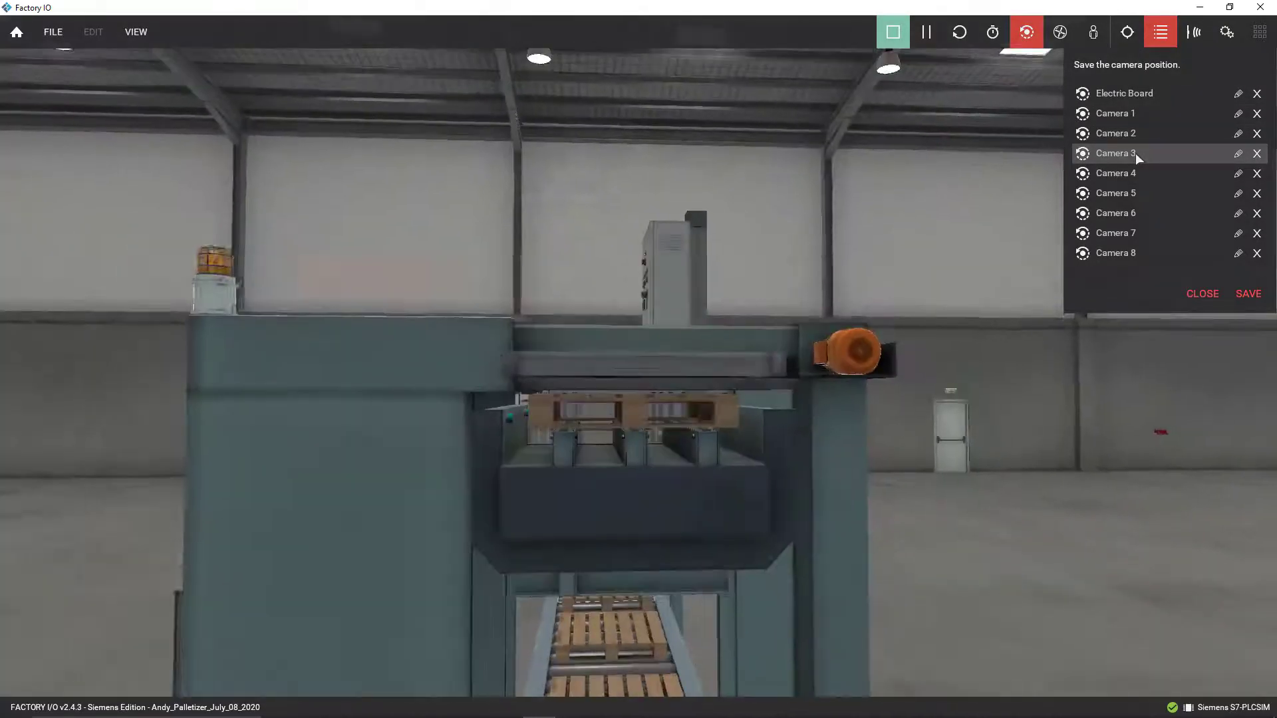
pyautogui.click(1131, 172)
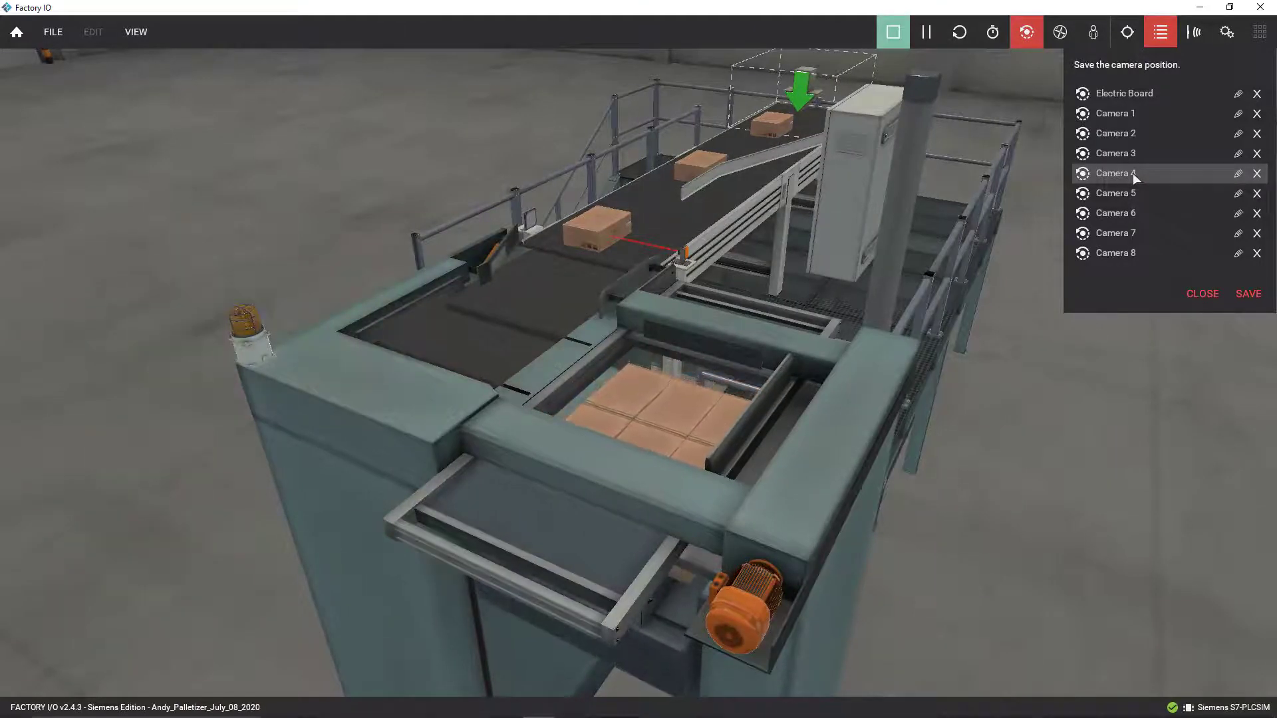
# Step: View Cameras 6, 7 and 8, finishing on the electric control board close-up
pyautogui.click(1139, 219)
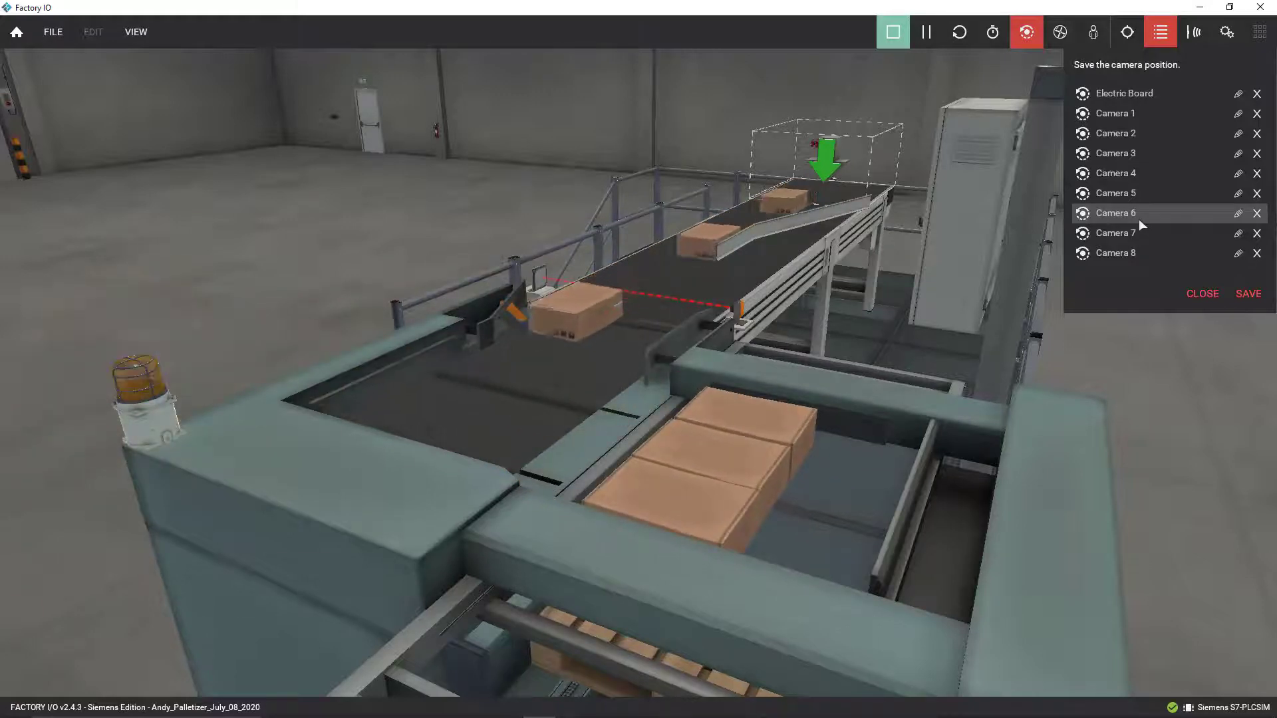
pyautogui.click(1139, 218)
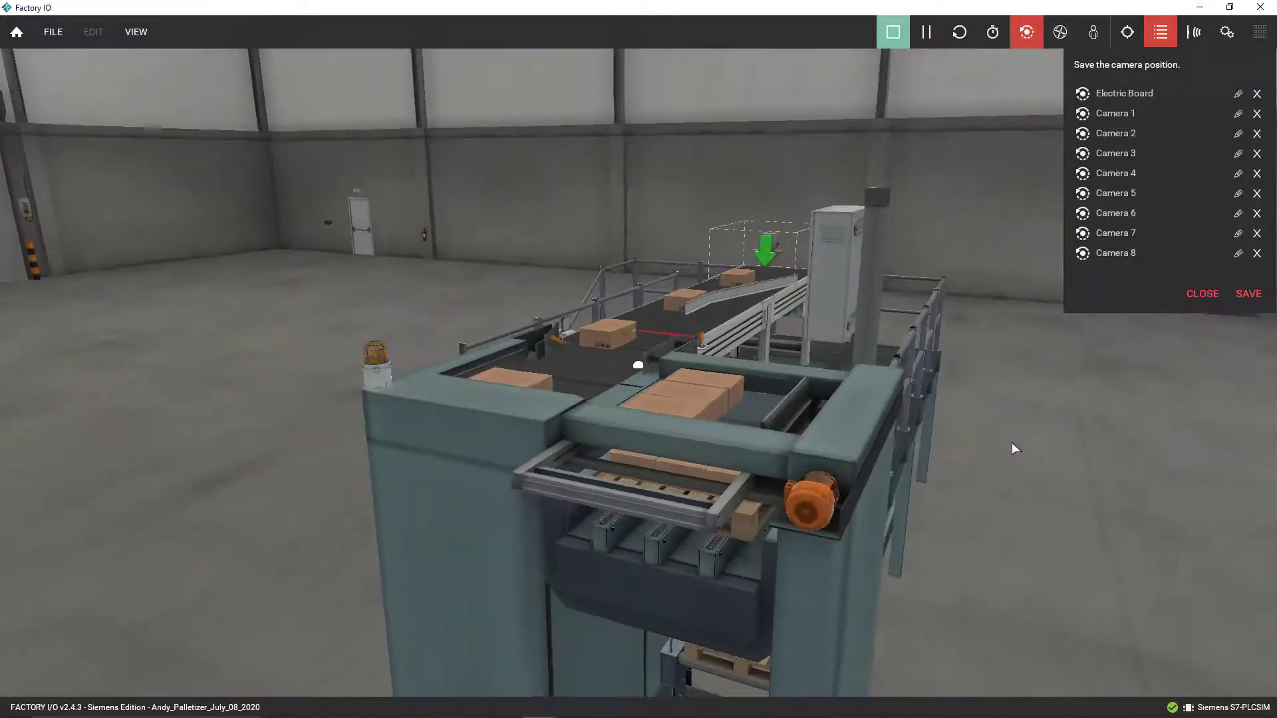
pyautogui.scroll(1, 1011, 441)
pyautogui.scroll(1, 1020, 418)
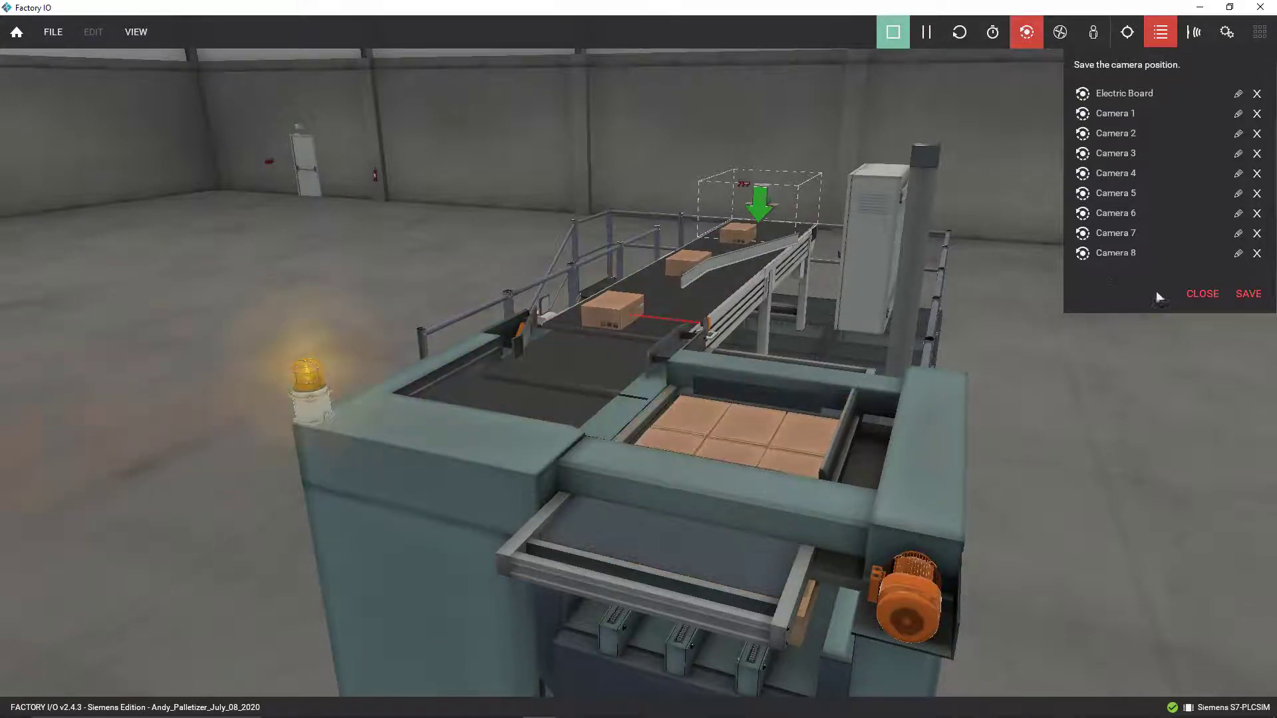
pyautogui.click(1120, 234)
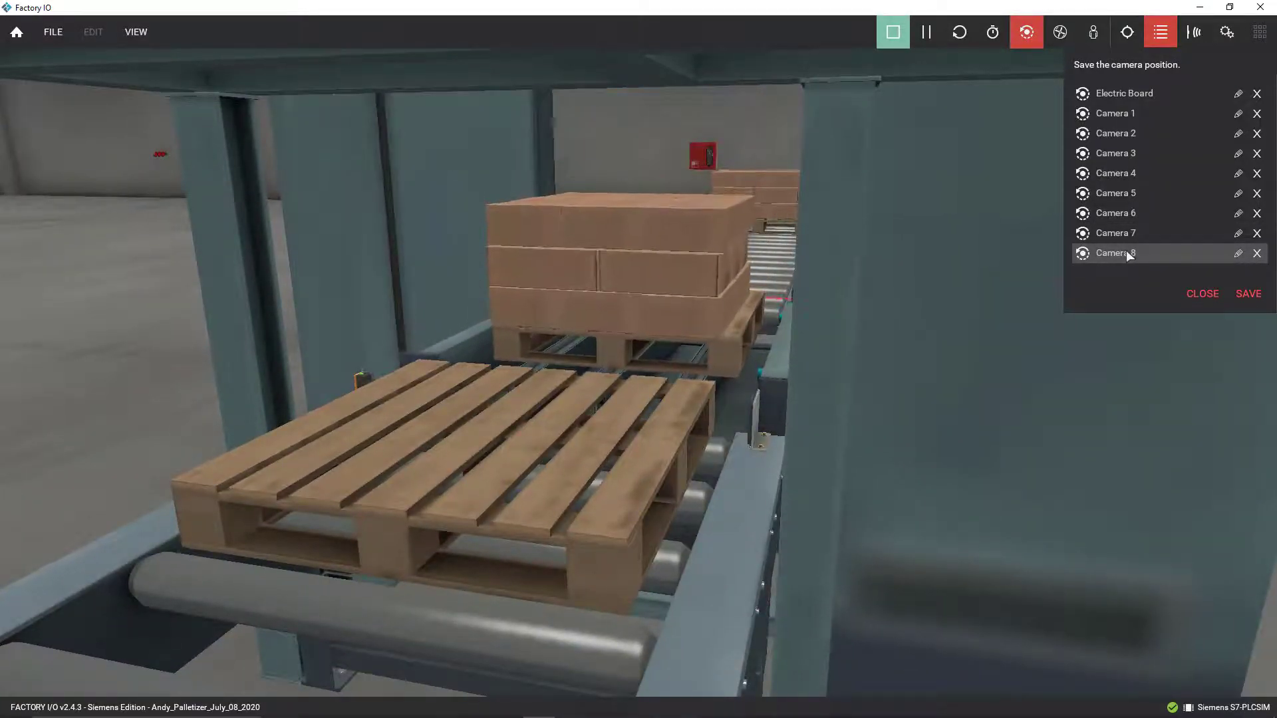
pyautogui.click(1126, 251)
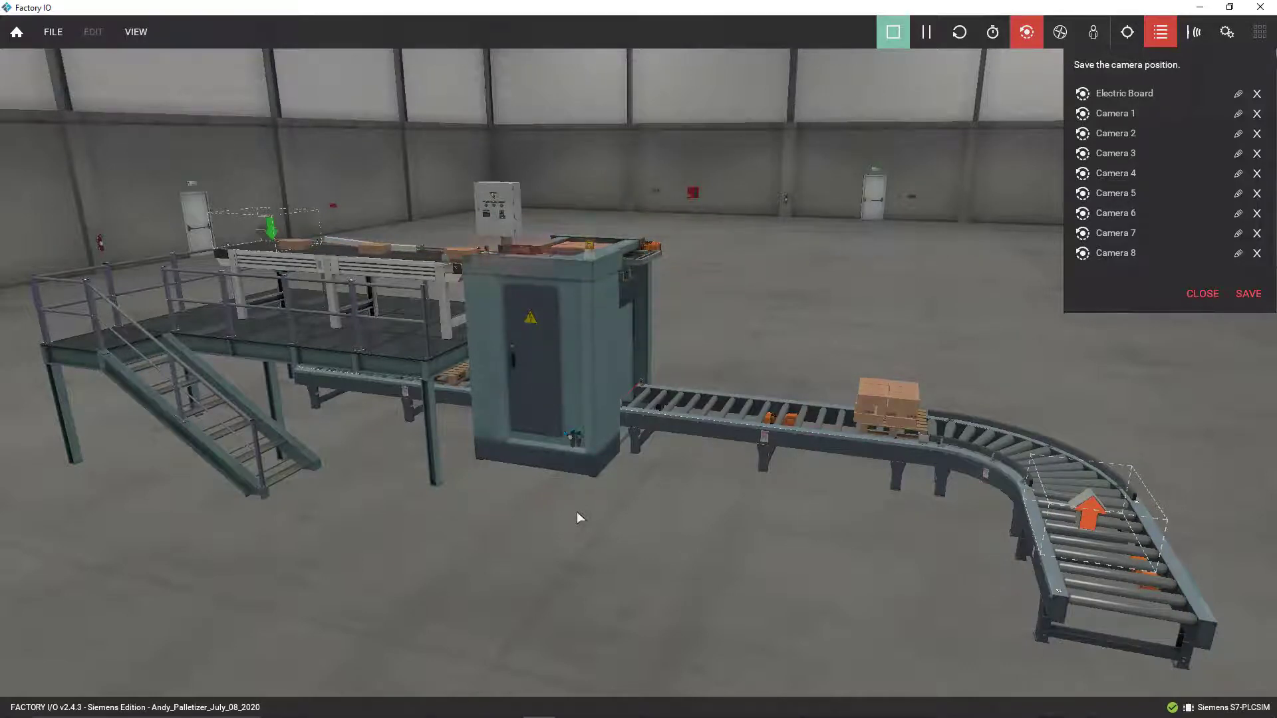
pyautogui.scroll(3, 576, 513)
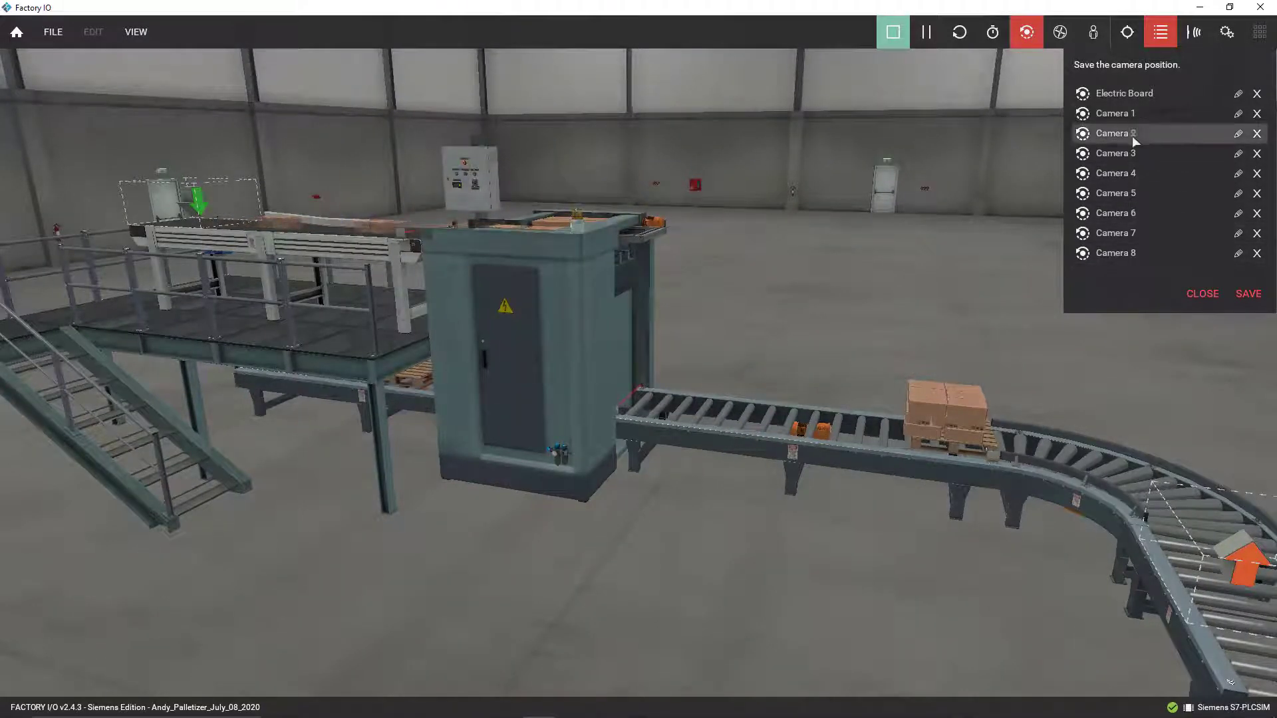
pyautogui.click(1139, 95)
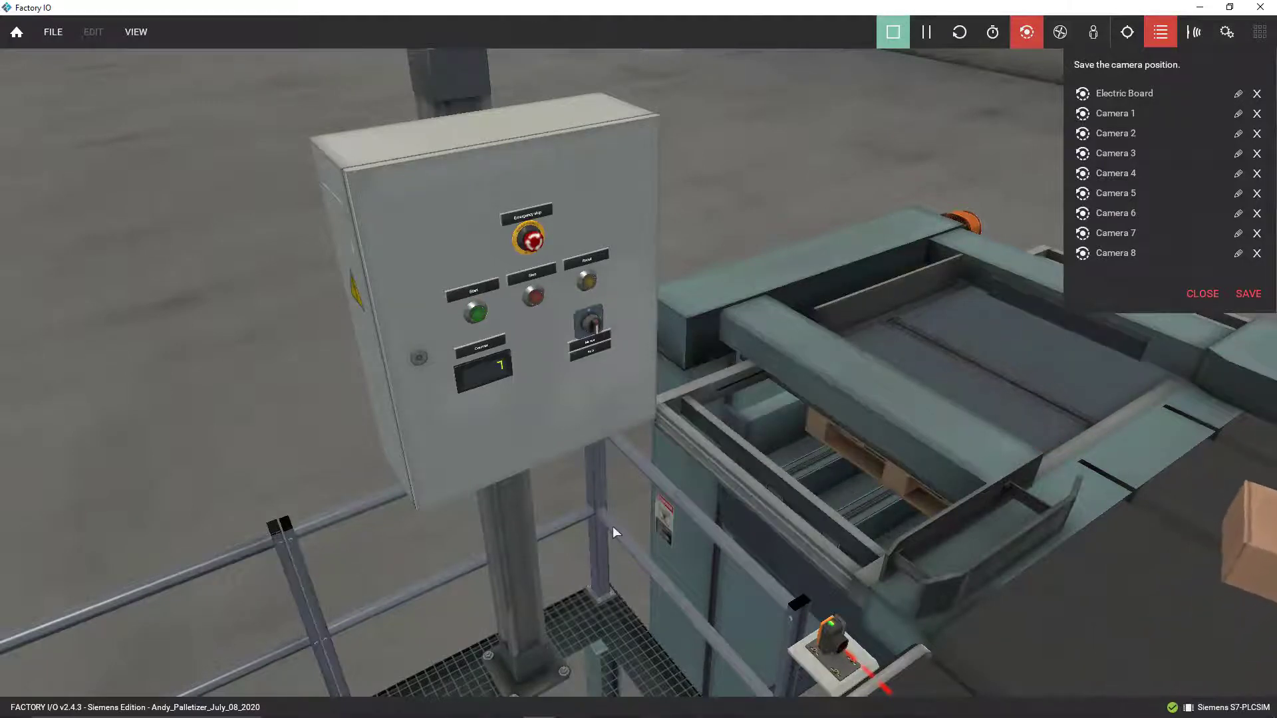
# Step: Zoom out from the electric board and return to the Camera 8 line overview
pyautogui.scroll(-5, 1236, 600)
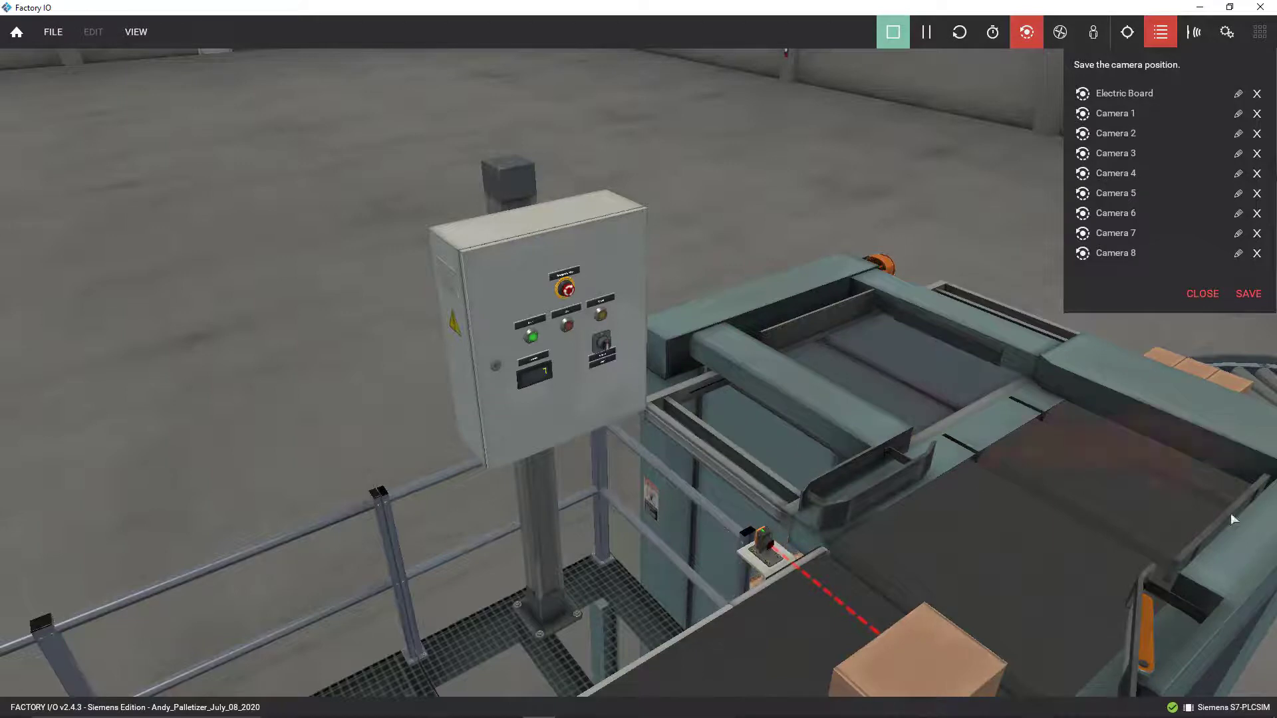
pyautogui.click(1144, 252)
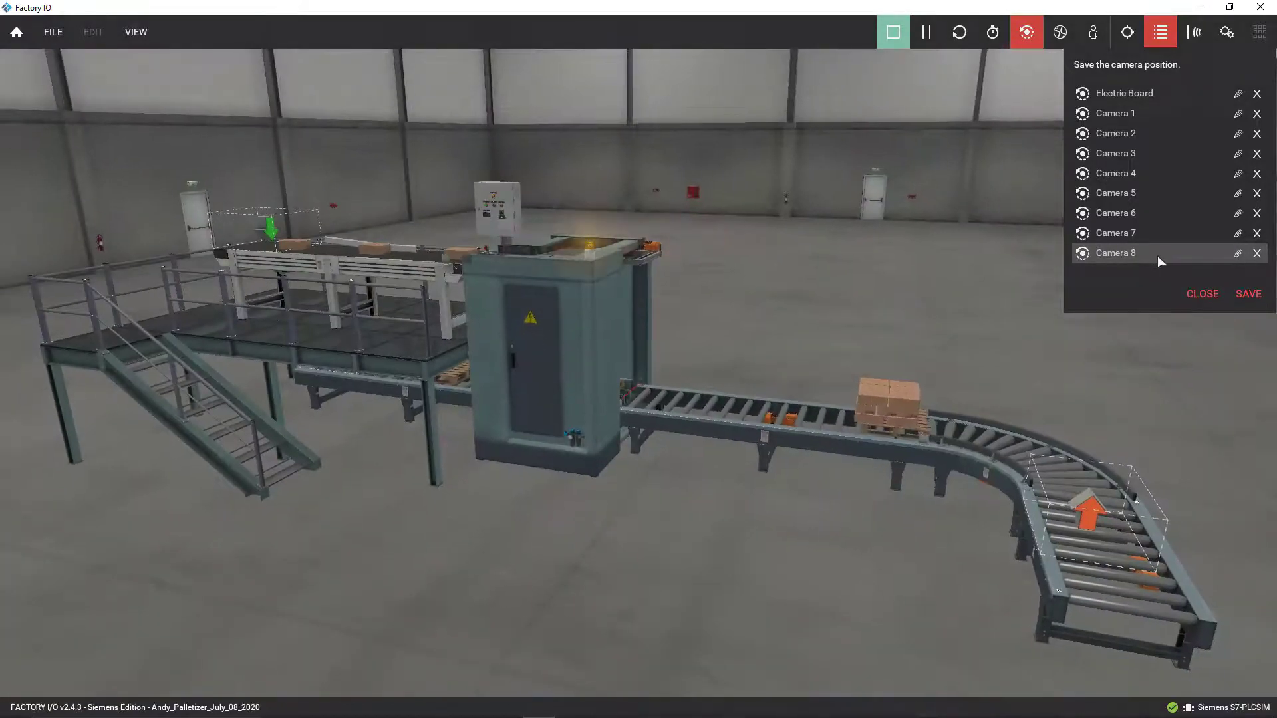
# Step: Dismiss the saved-camera panel, then tilt and zoom in so the palletizer line fills the view
pyautogui.click(1195, 301)
pyautogui.moveTo(584, 521); pyautogui.dragTo(608, 482)
pyautogui.scroll(-3, 581, 481)
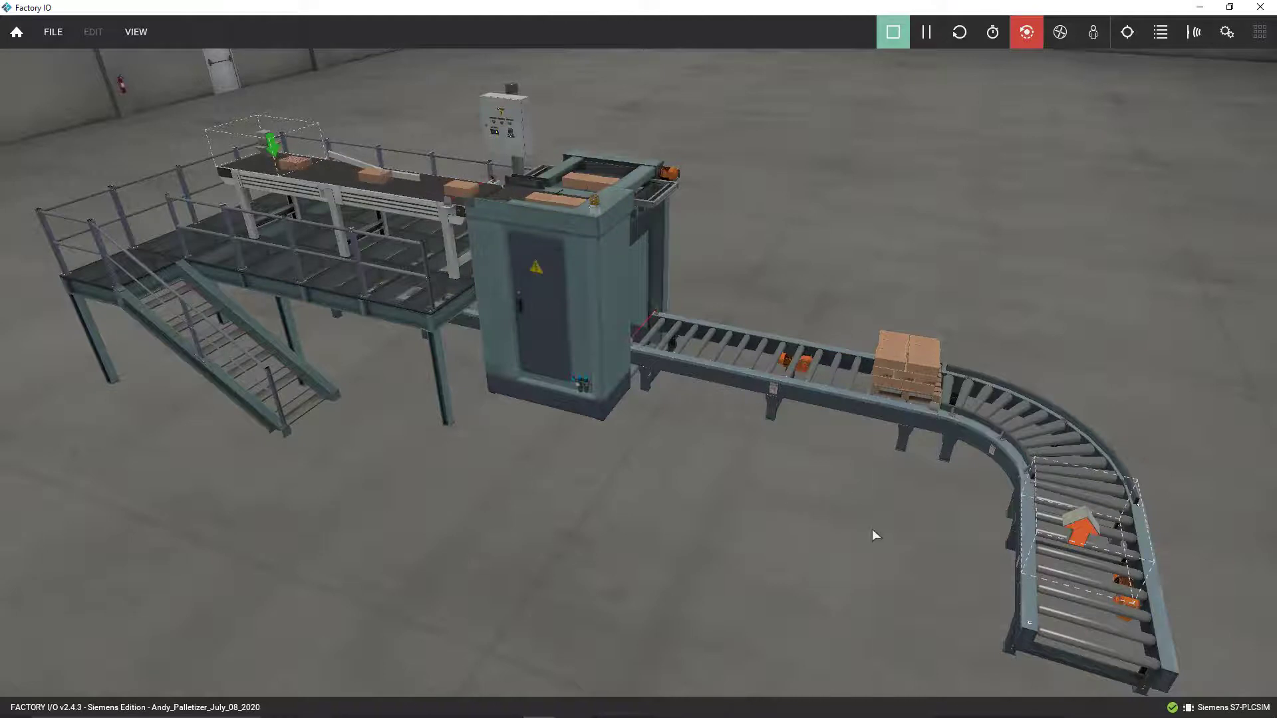
pyautogui.scroll(2, 864, 506)
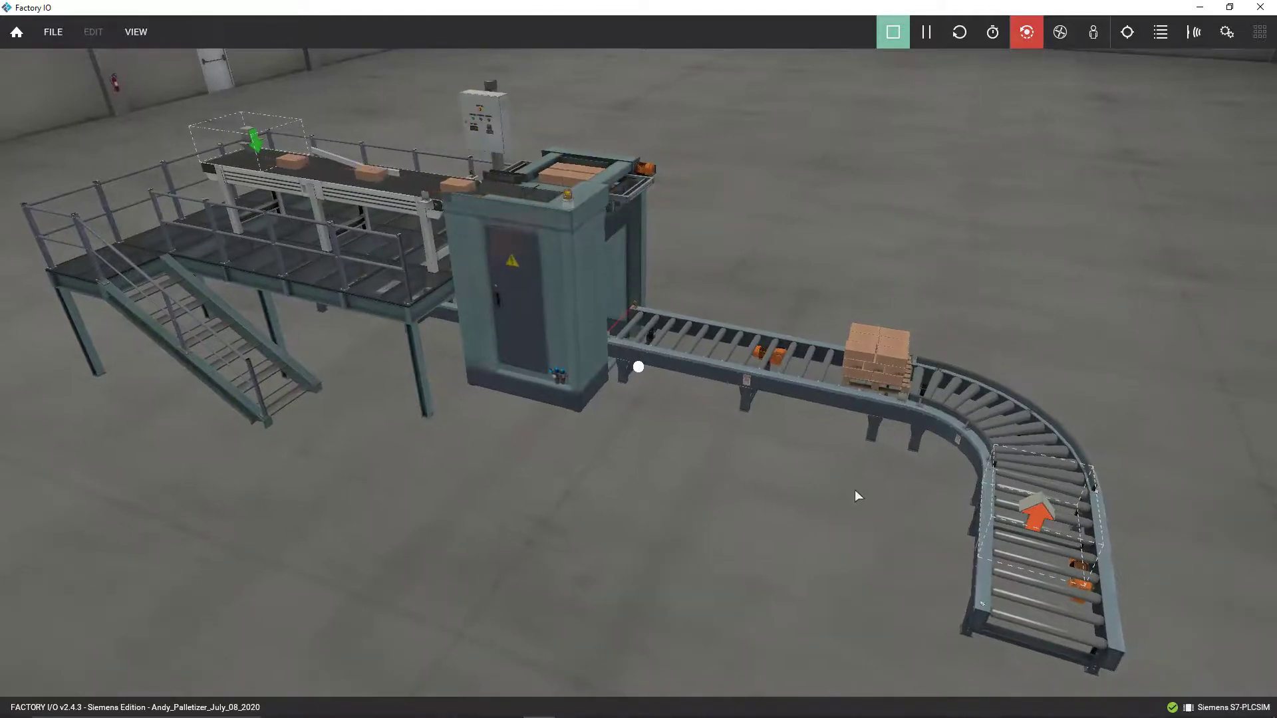
pyautogui.scroll(1, 855, 496)
pyautogui.scroll(1, 856, 492)
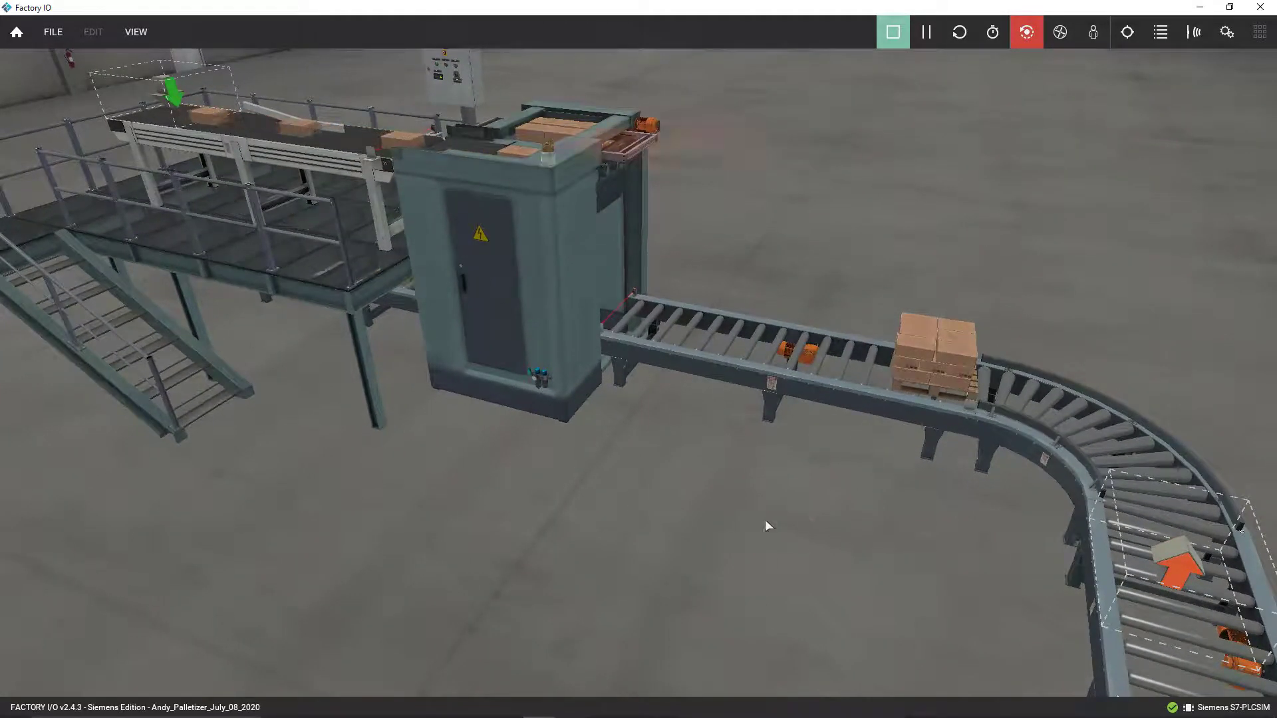